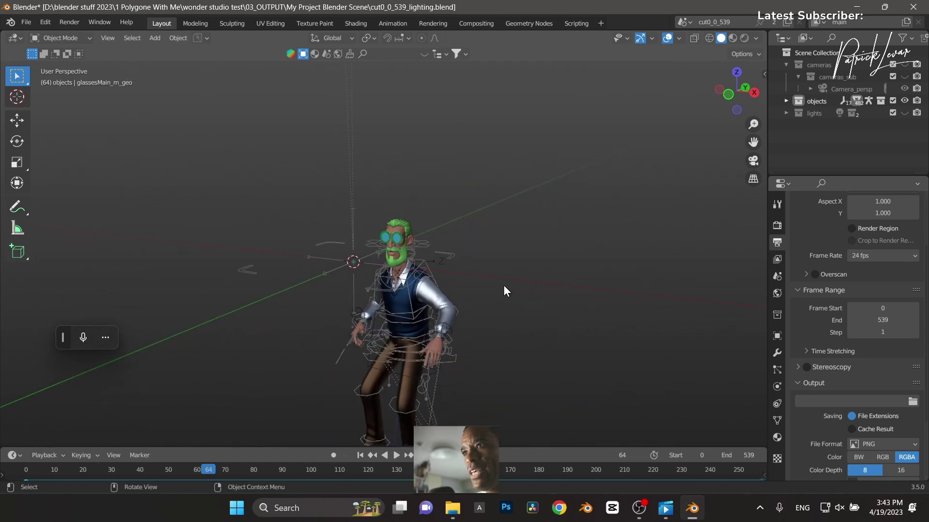
Step: Orbit around the character, select the character rig, and turn to a front view
middle_drag(504, 287, 500, 287)
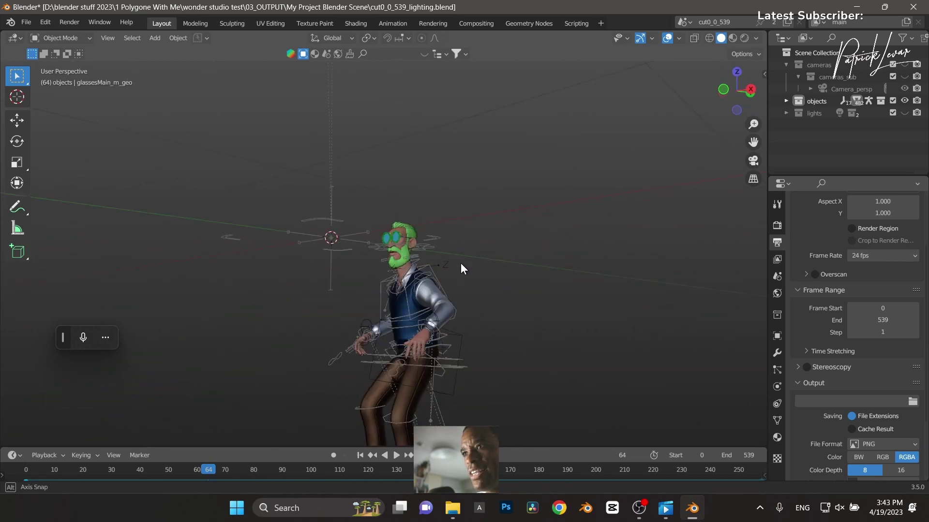
scroll(427, 323, up, 3)
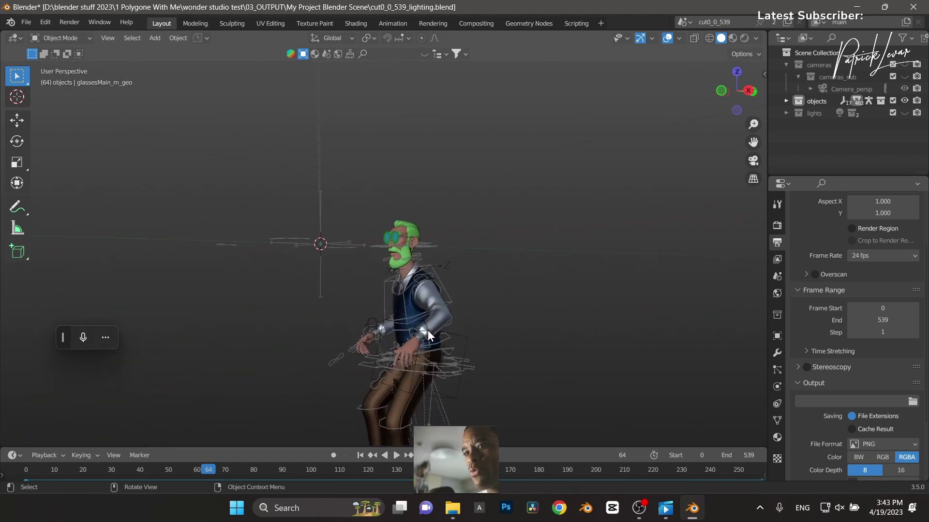
scroll(473, 294, up, 5)
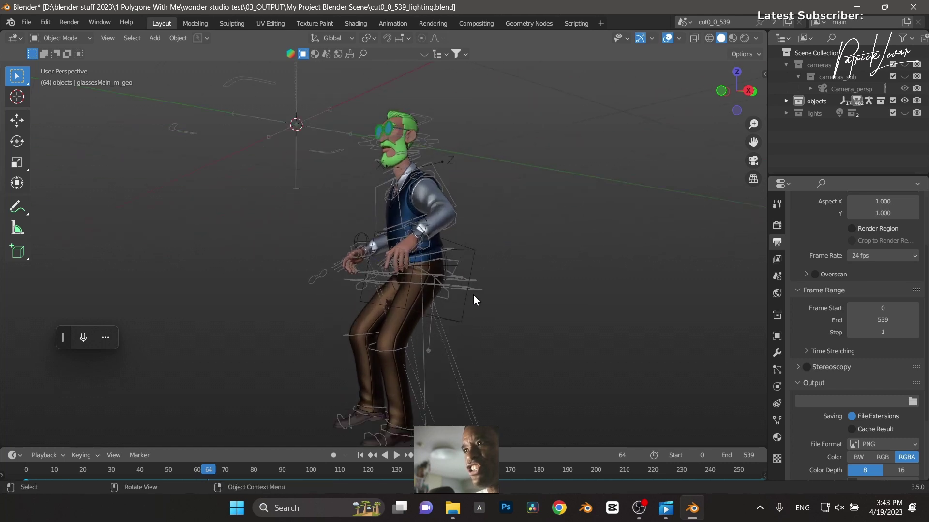
middle_drag(473, 294, 433, 340)
click(478, 320)
scroll(483, 327, up, 4)
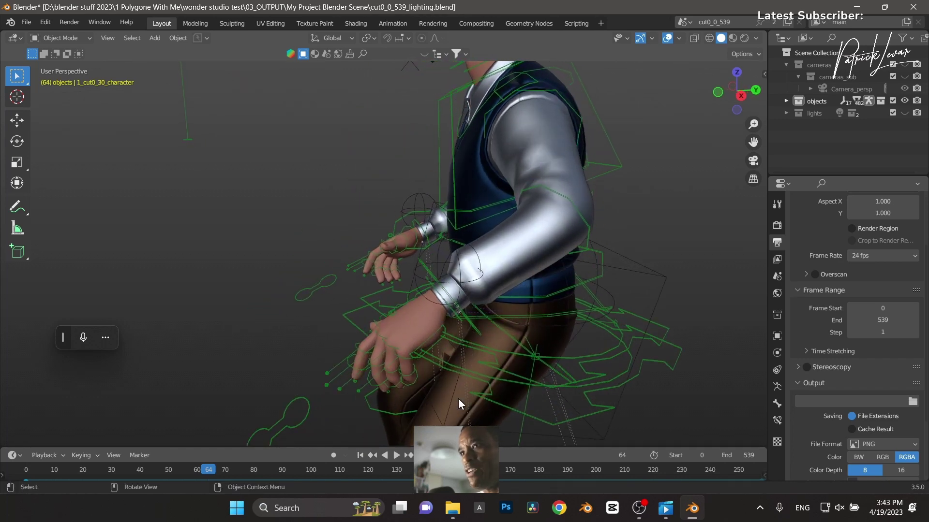
scroll(443, 362, down, 5)
middle_drag(444, 362, 425, 321)
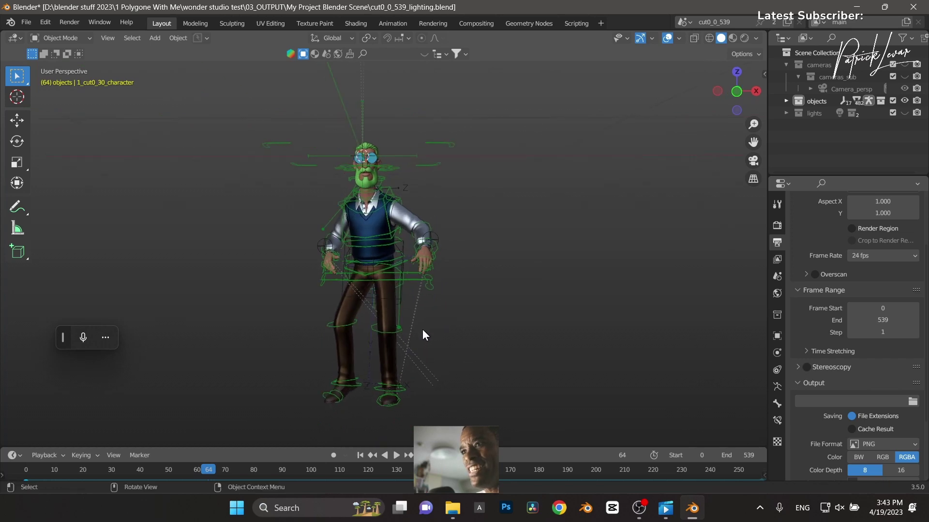
Step: Orbit to view the character from above, then from a lower, more frontal angle
scroll(365, 321, up, 3)
middle_drag(371, 285, 321, 295)
scroll(364, 327, down, 4)
scroll(410, 268, up, 3)
scroll(329, 289, down, 3)
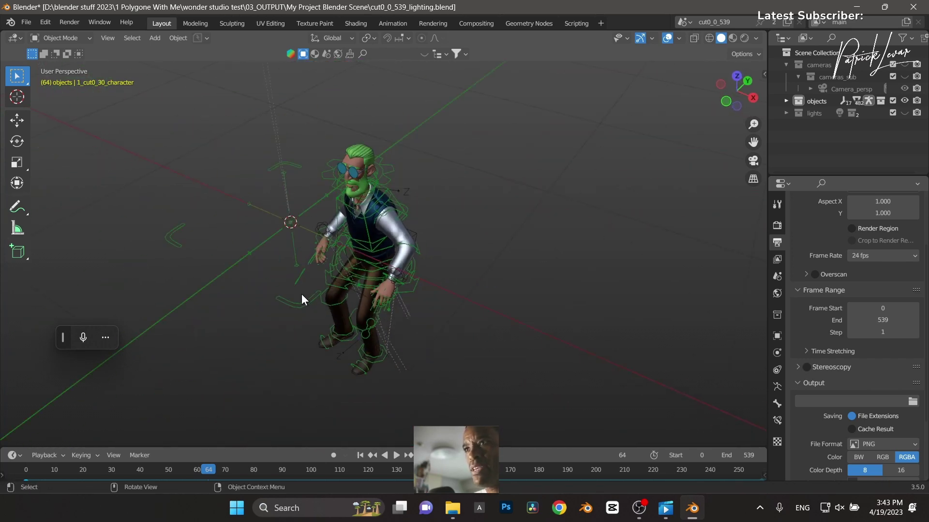
scroll(373, 263, up, 4)
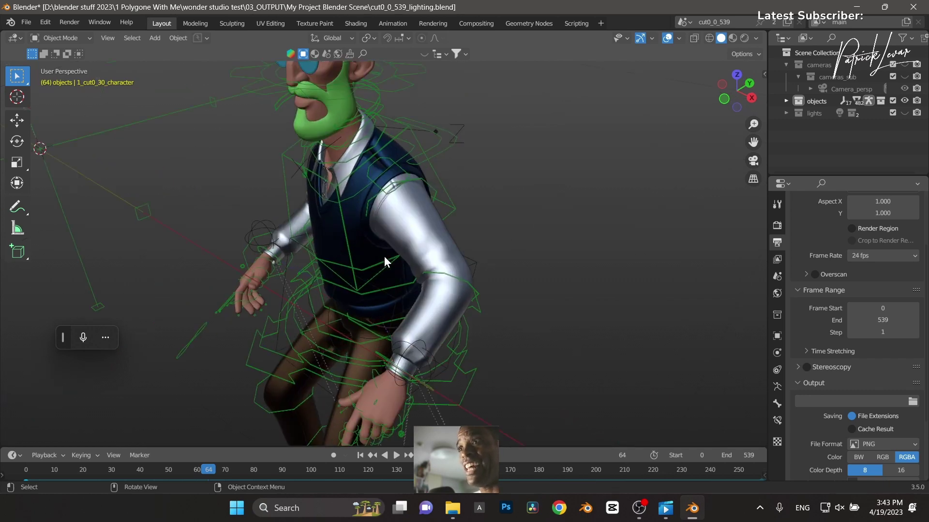
middle_drag(384, 256, 290, 95)
Step: Switch to the Shading workspace and pan across the ColorRamp, Bump and roughness texture nodes
click(358, 22)
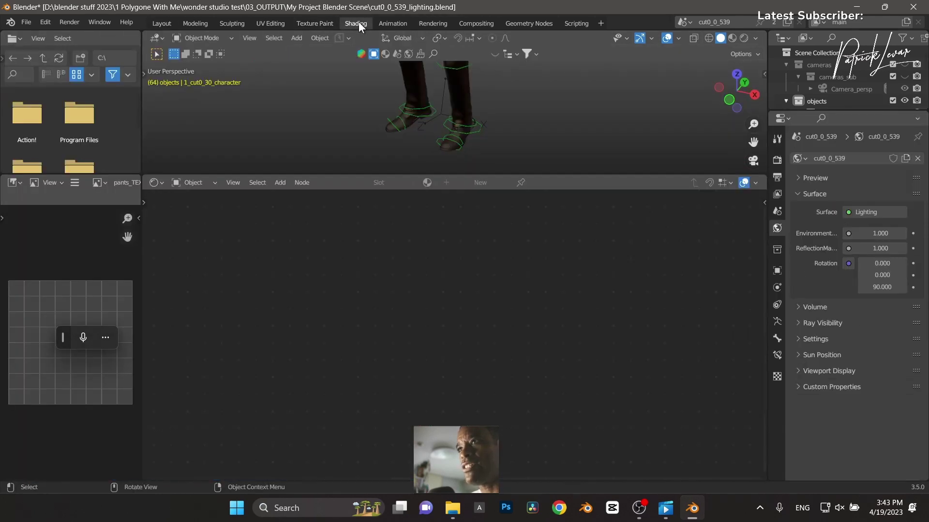
scroll(484, 305, down, 3)
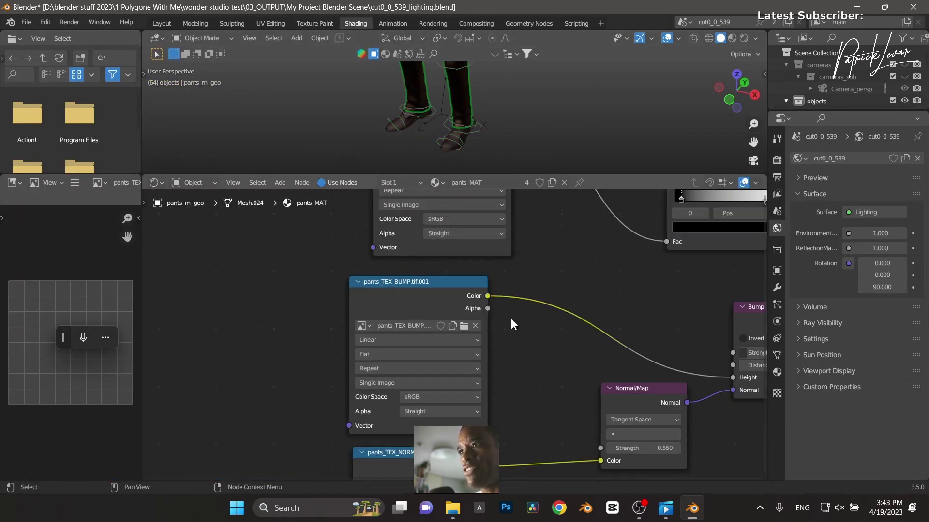
middle_drag(538, 334, 450, 347)
scroll(446, 349, up, 3)
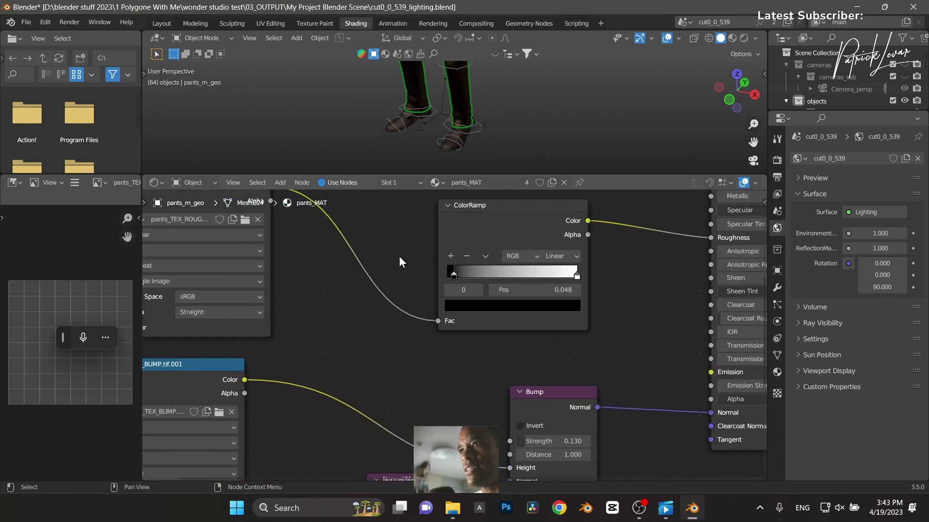
middle_drag(399, 257, 402, 328)
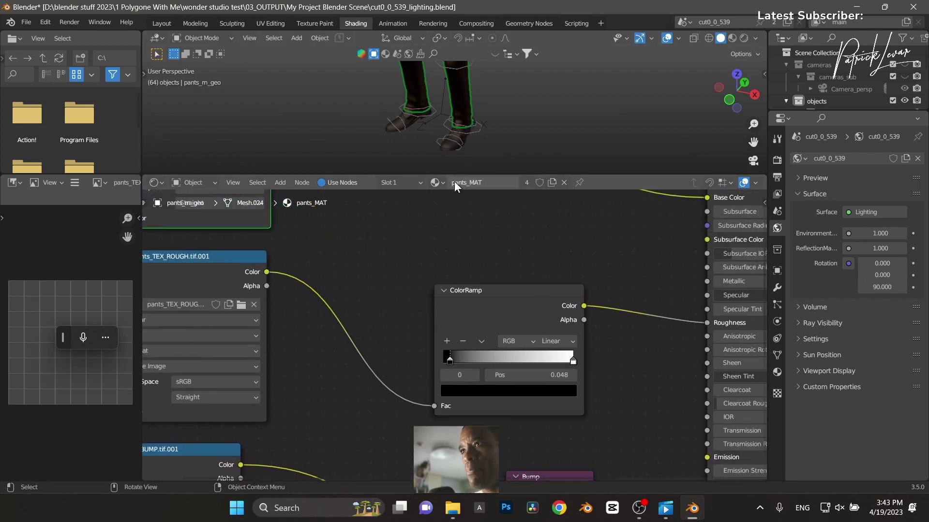
Step: Maximize the node editor, frame the whole pants_MAT tree, and nudge pants_TEX_DIFF left
key(ctrl+space)
key(Home)
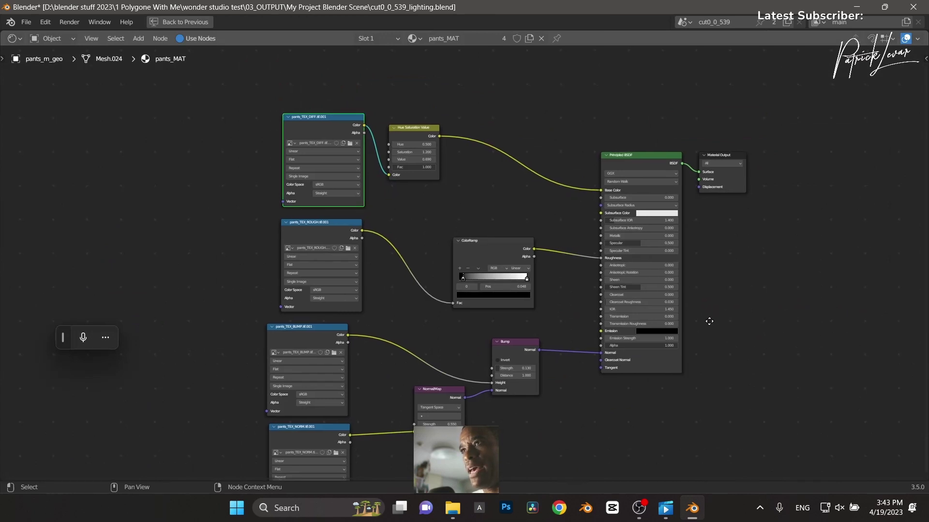
scroll(555, 203, up, 5)
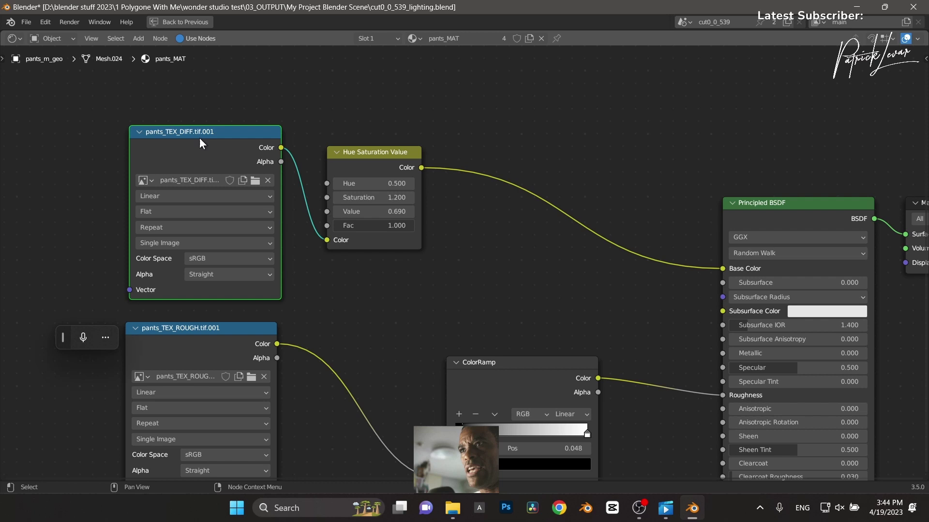
mouse_move(200, 139)
mouse_down()
mouse_move(181, 144)
mouse_move(203, 141)
mouse_up()
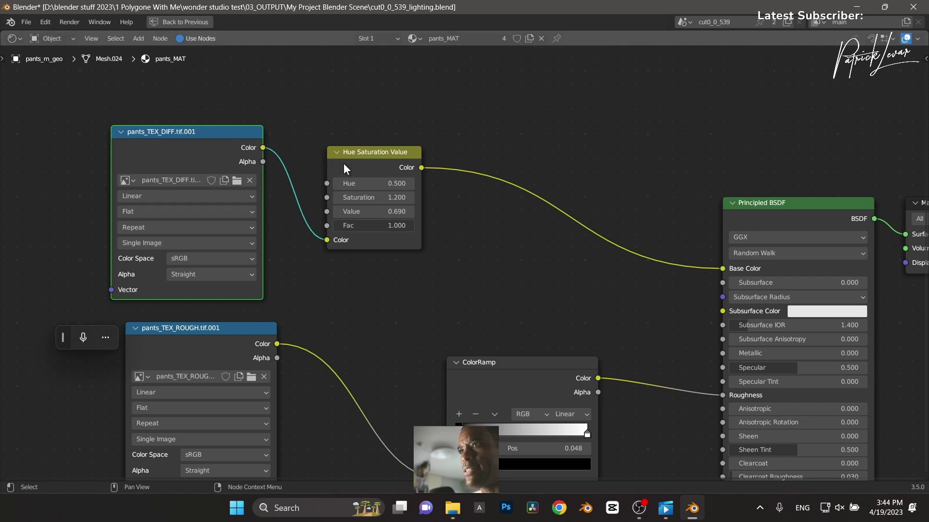
middle_drag(561, 292, 559, 170)
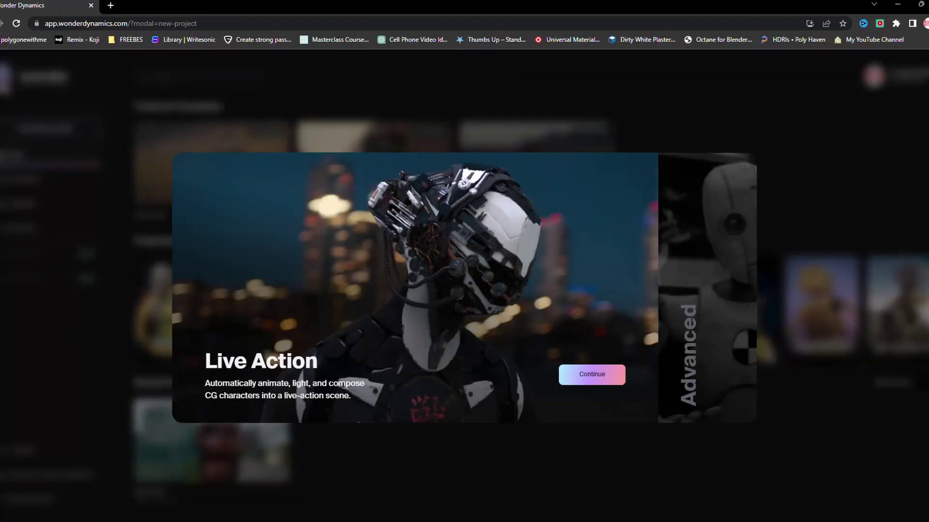
Step: Start a new Live Action project in Wonder Studio
click(591, 376)
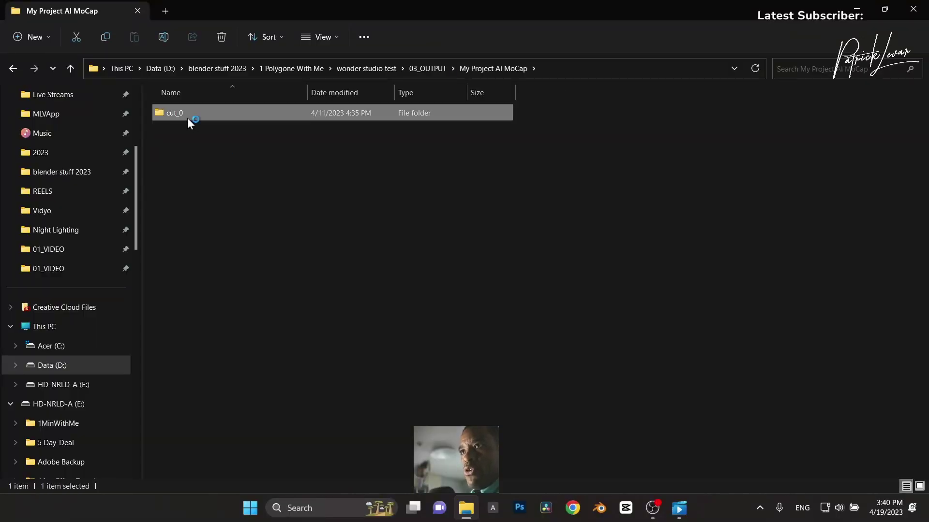
Step: Inspect the cut_0 and My Project Alpha Masks folders, then return to 03_OUTPUT
double_click(187, 118)
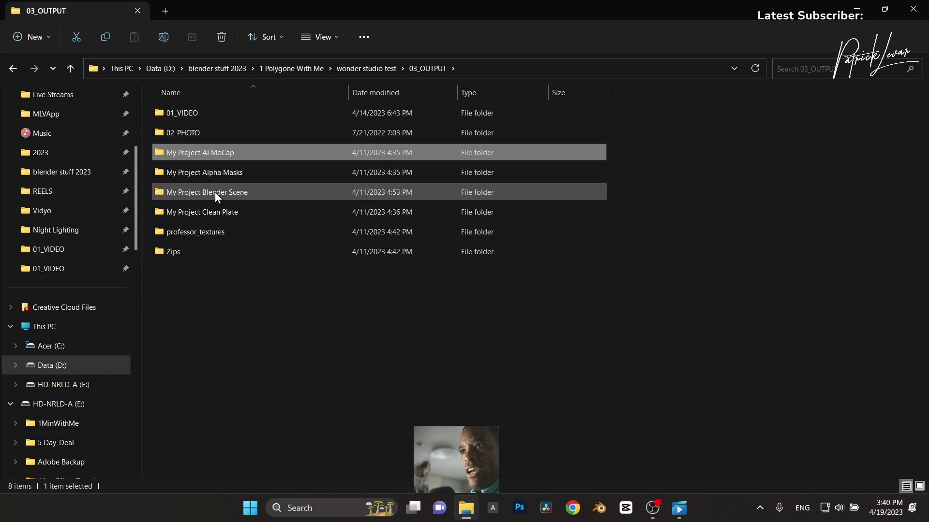
double_click(221, 175)
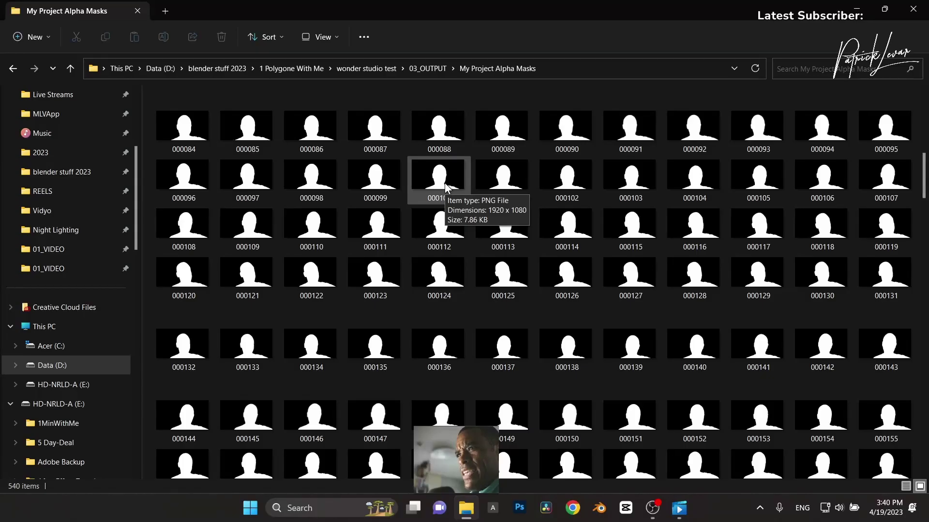
key(alt+Up)
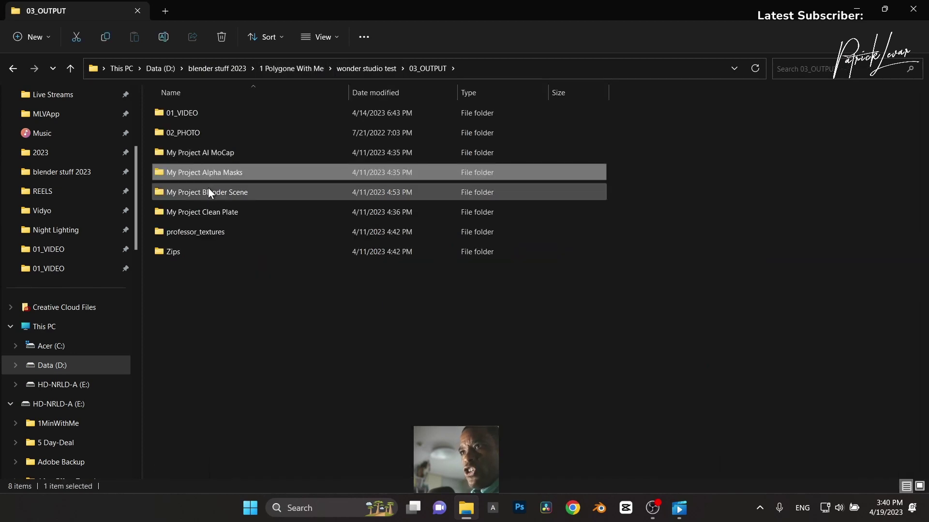
Step: Open My Project Blender Scene, close the clean plate preview, then open professor_textures
double_click(211, 198)
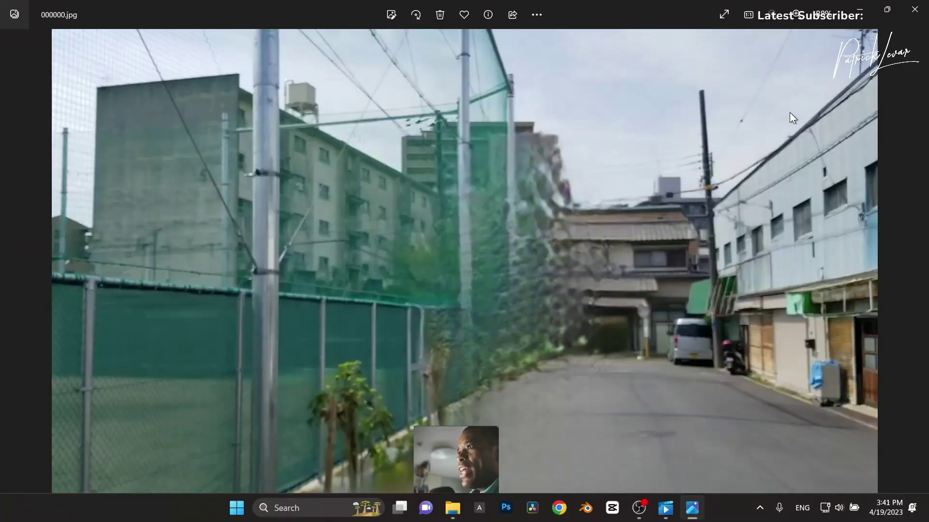
click(916, 15)
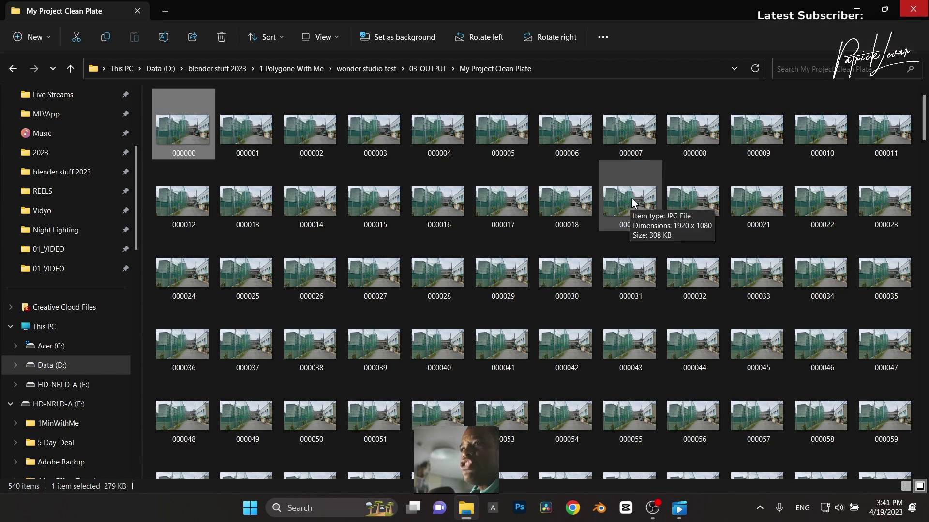
click(438, 66)
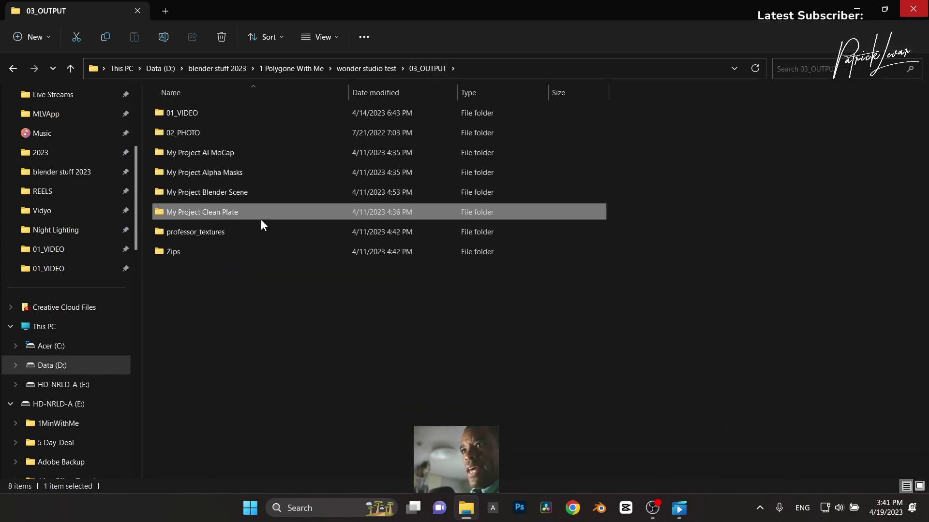
double_click(245, 231)
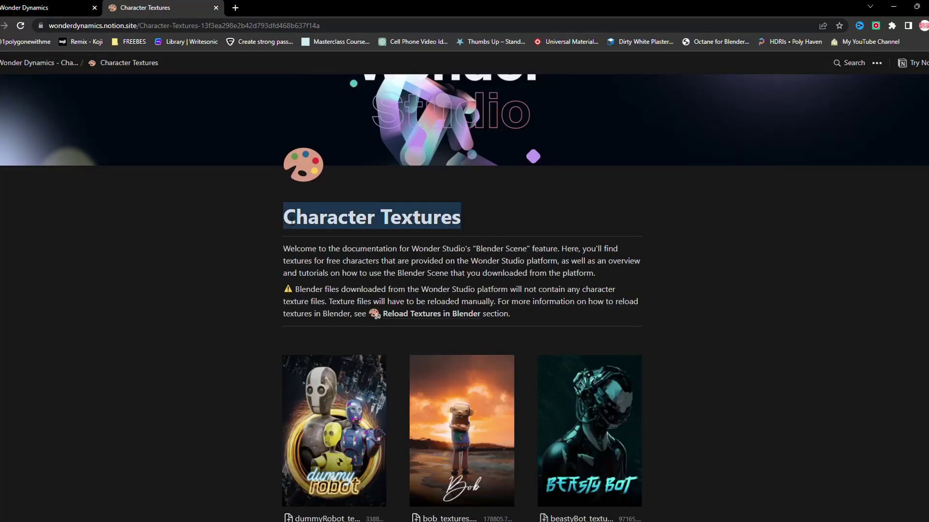
Step: Scroll down the Character Textures download grid past The Professor
scroll(518, 228, down, 4)
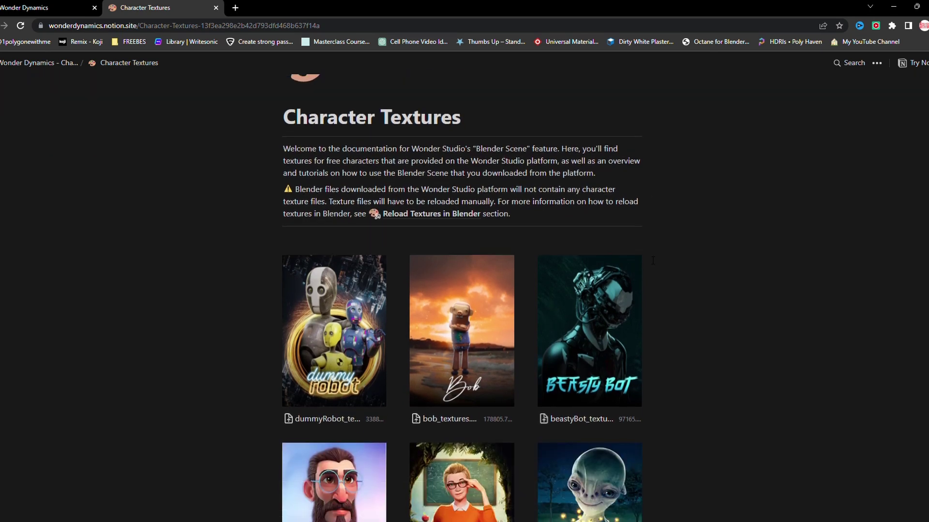
scroll(654, 262, down, 3)
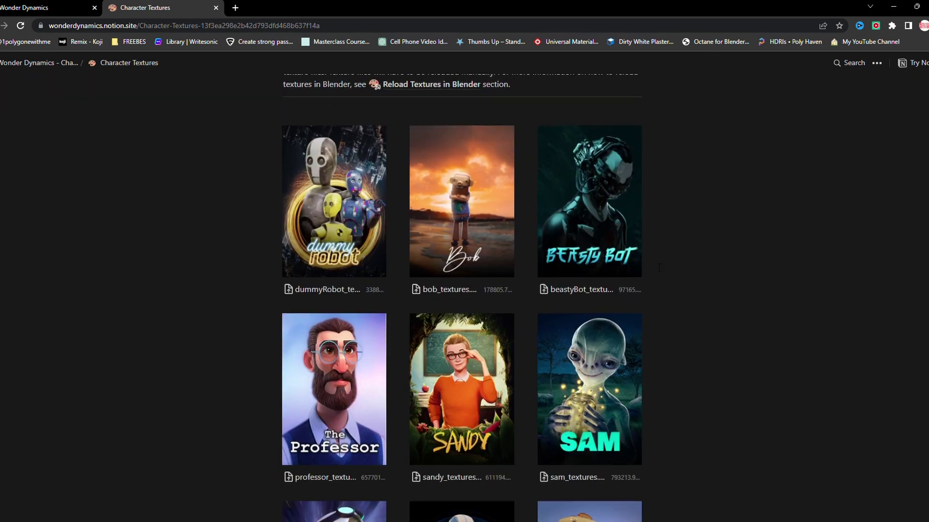
scroll(660, 270, down, 9)
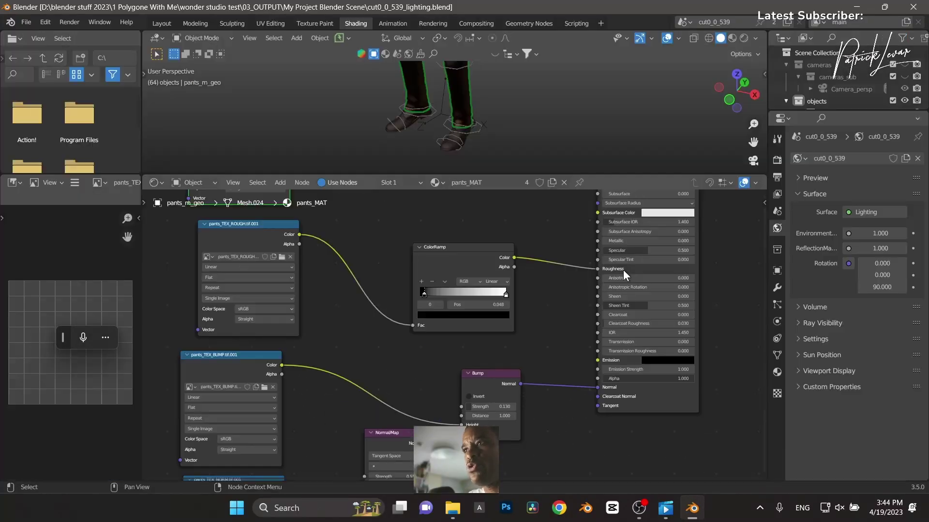
Step: Frame the face and shoulder, select the face mesh, and zoom into its skin_MAT nodes
scroll(547, 130, down, 5)
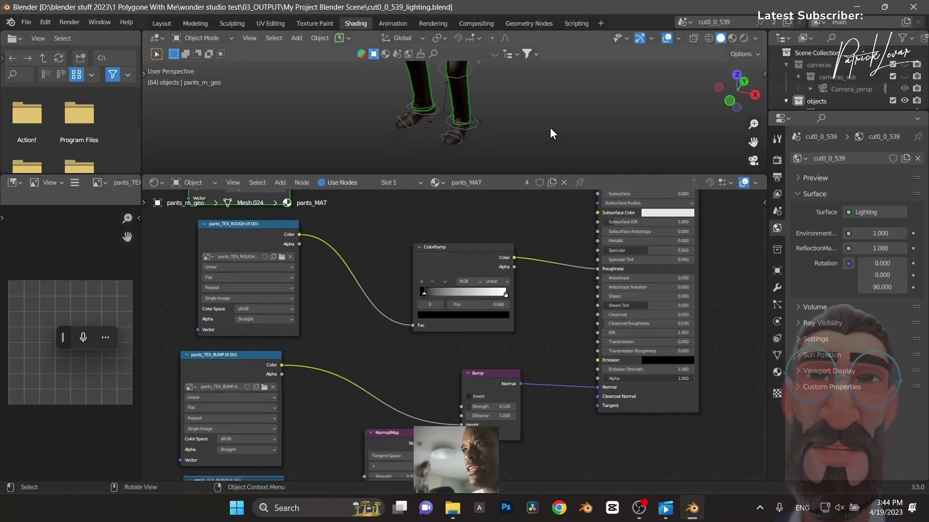
drag(515, 174, 503, 305)
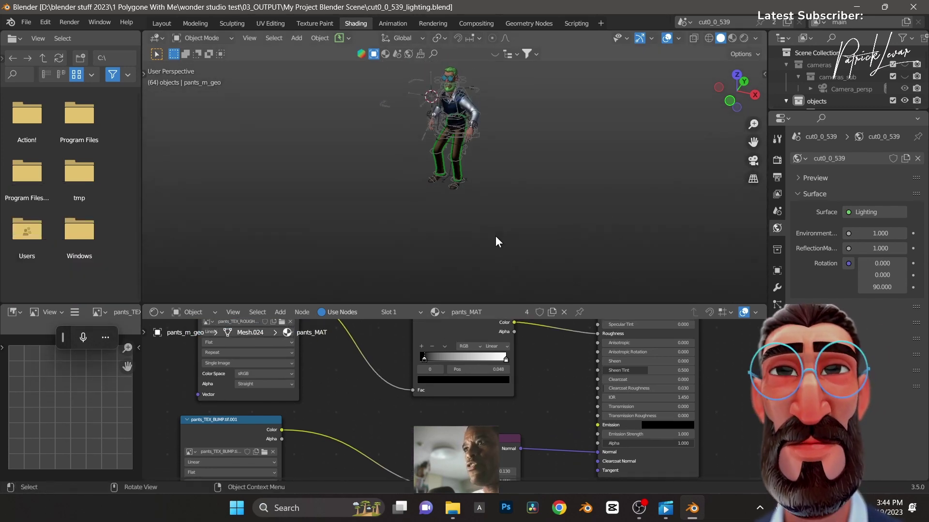
scroll(459, 192, up, 10)
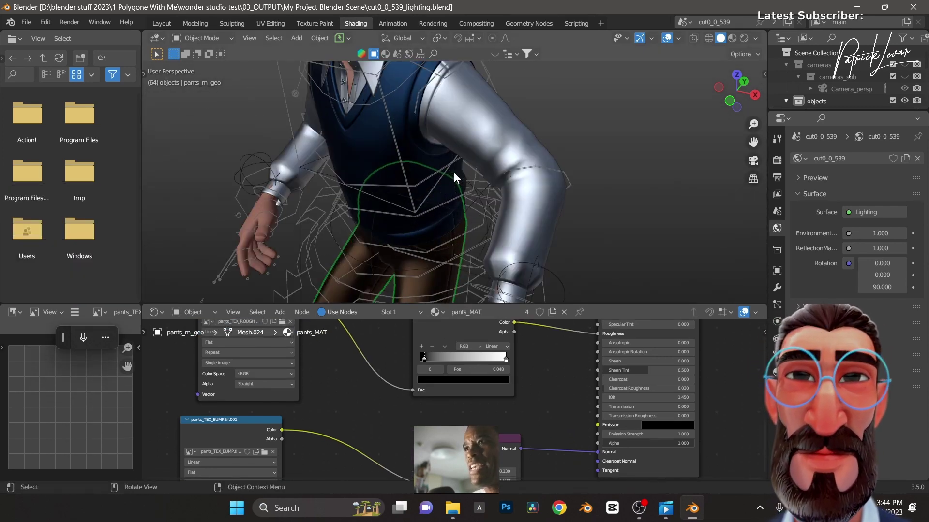
shift+middle_drag(549, 179, 540, 232)
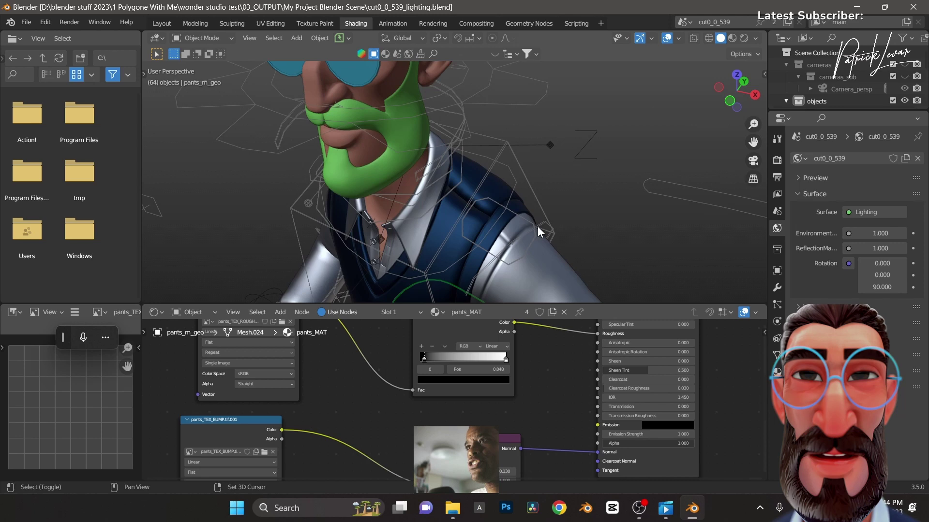
click(353, 163)
scroll(411, 355, down, 5)
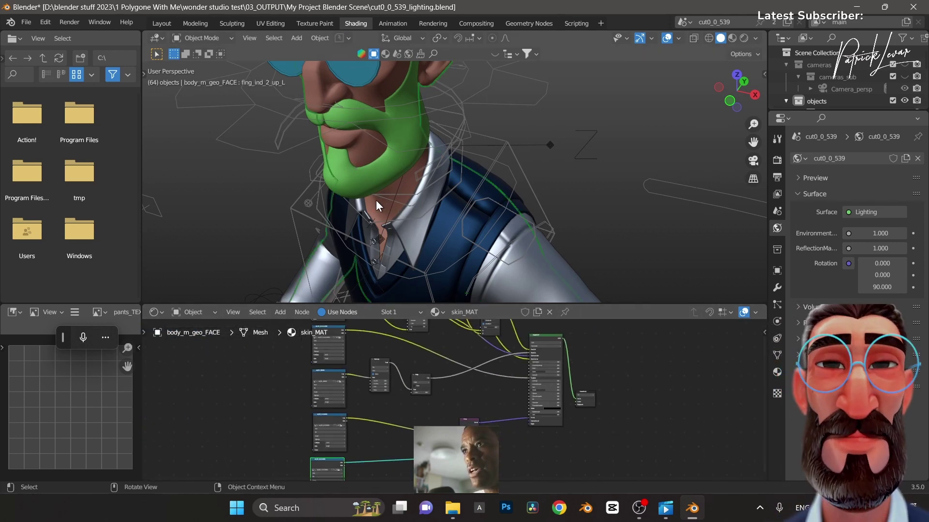
scroll(460, 393, up, 5)
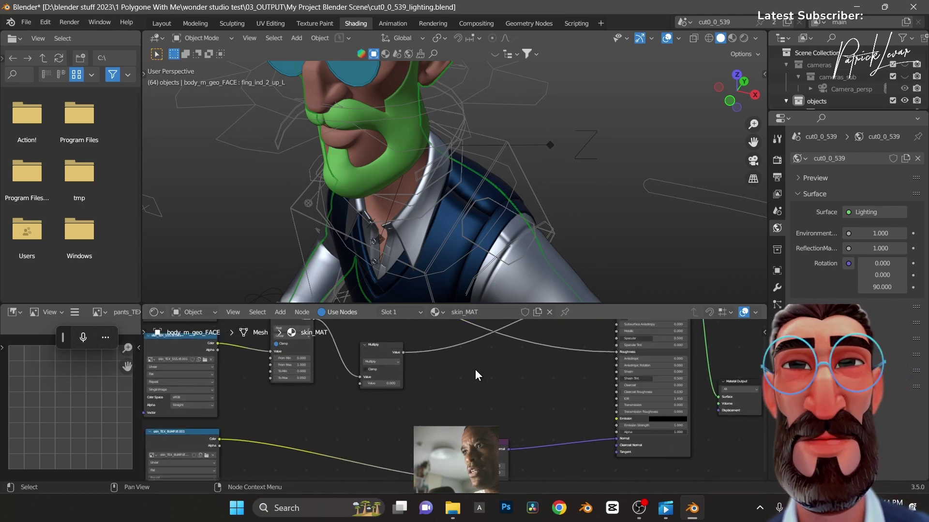
scroll(475, 370, up, 3)
Step: Maximize the node editor, frame skin_MAT, and reposition both Hue Saturation Value nodes and Mix
key(ctrl+space)
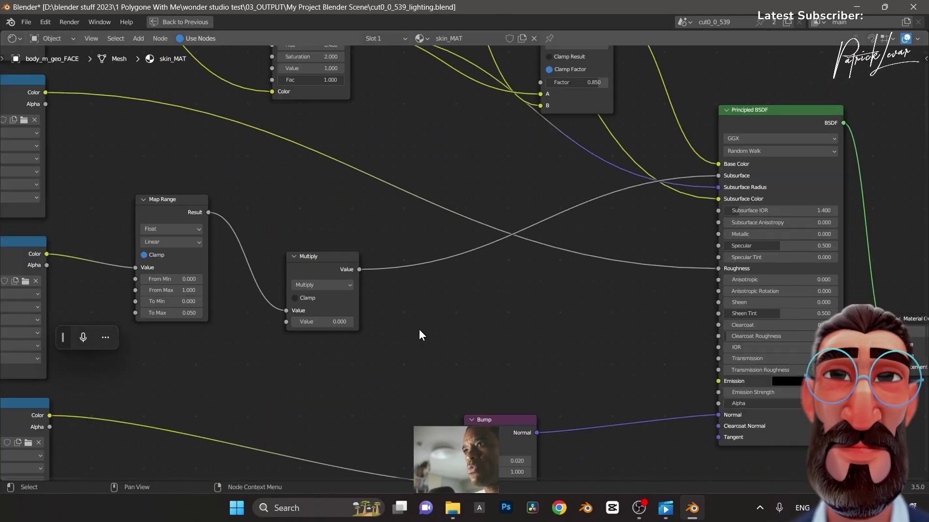
key(Home)
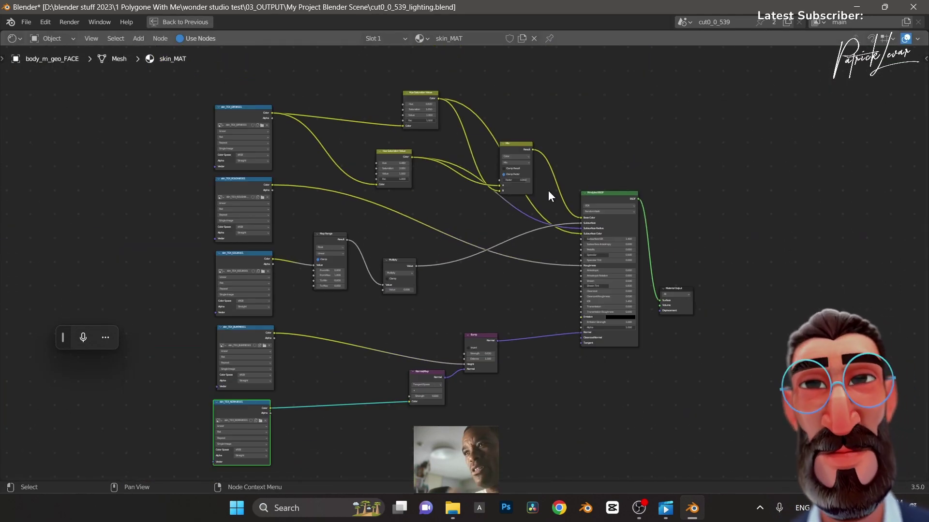
scroll(437, 192, up, 5)
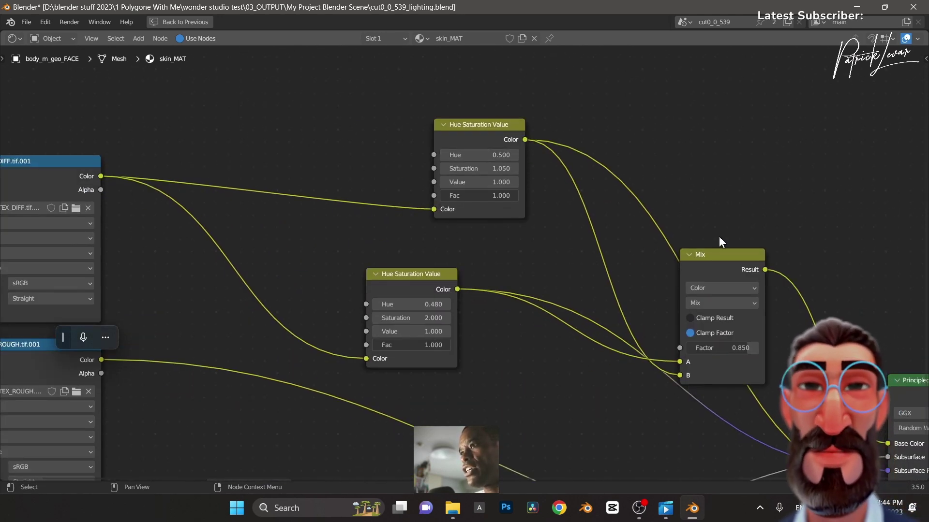
middle_drag(720, 242, 664, 197)
drag(448, 94, 396, 93)
drag(672, 279, 676, 203)
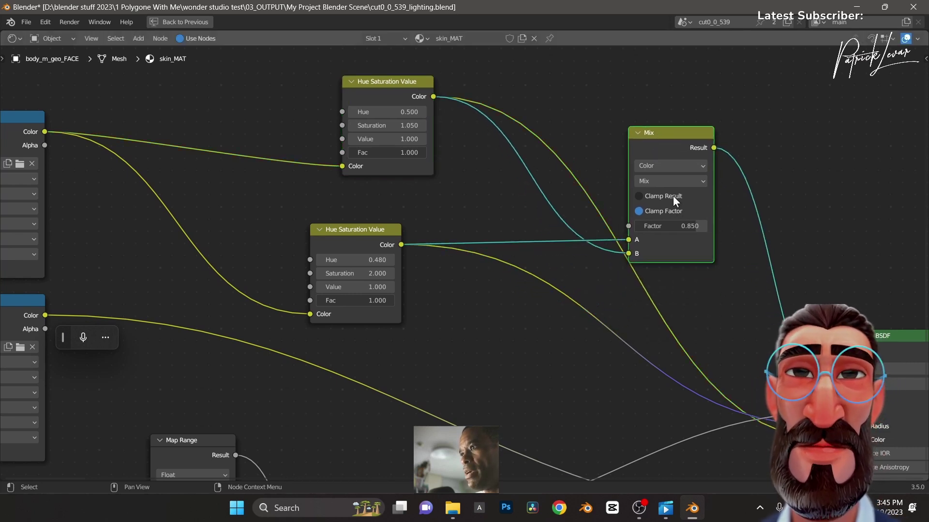
middle_drag(556, 342, 632, 270)
drag(434, 166, 472, 145)
Step: Survey the Multiply, Principled BSDF and texture nodes, then move Map Range right and down
middle_drag(576, 296, 479, 243)
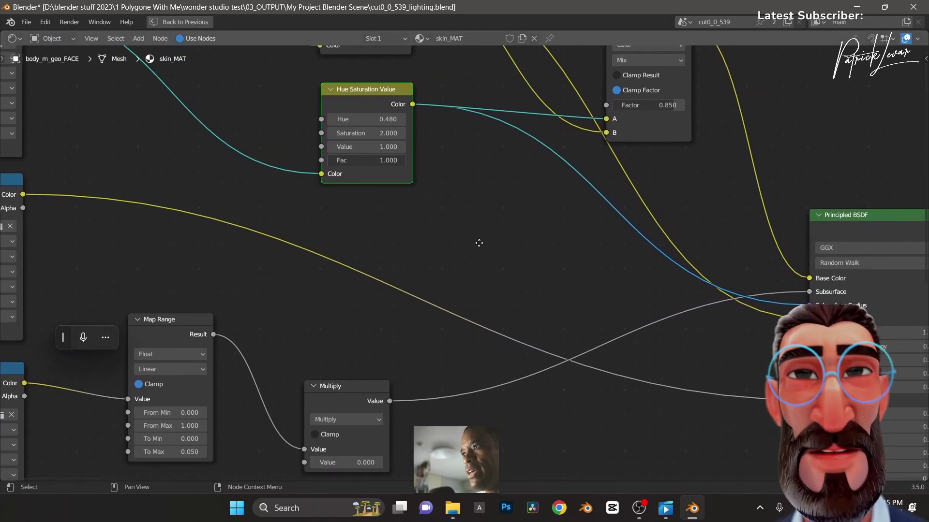
middle_drag(564, 229, 624, 385)
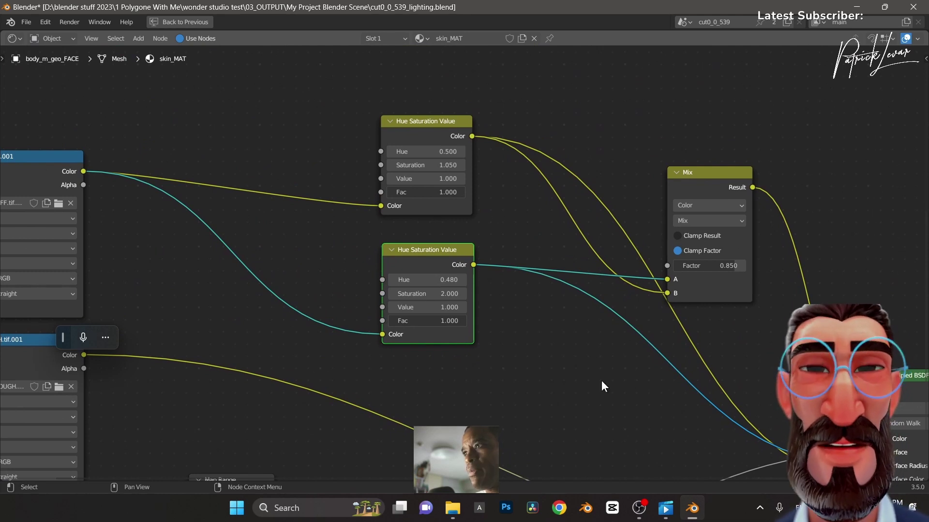
middle_drag(564, 395, 492, 217)
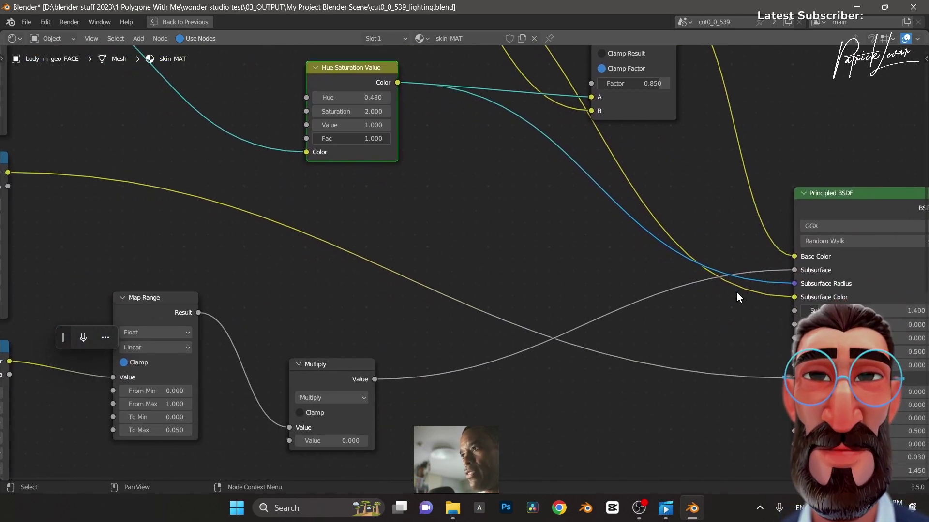
middle_drag(217, 237, 382, 203)
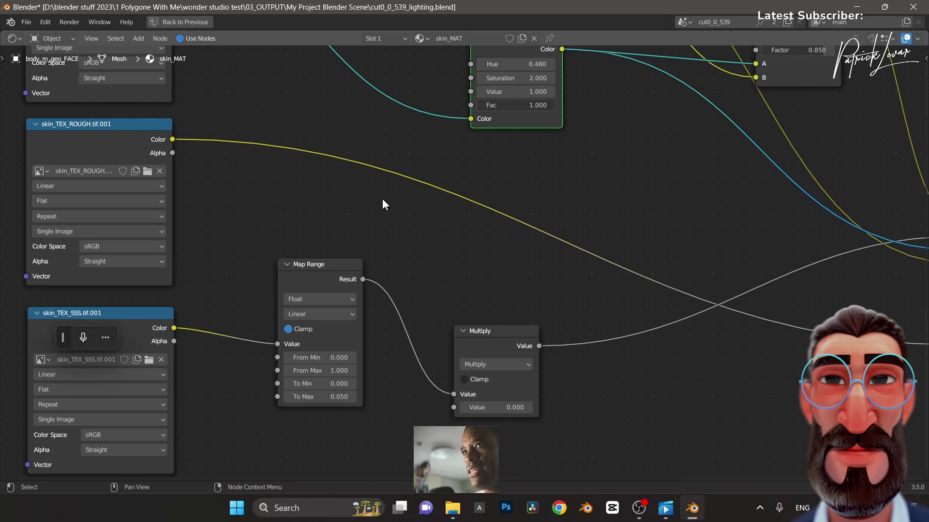
middle_drag(664, 391, 667, 300)
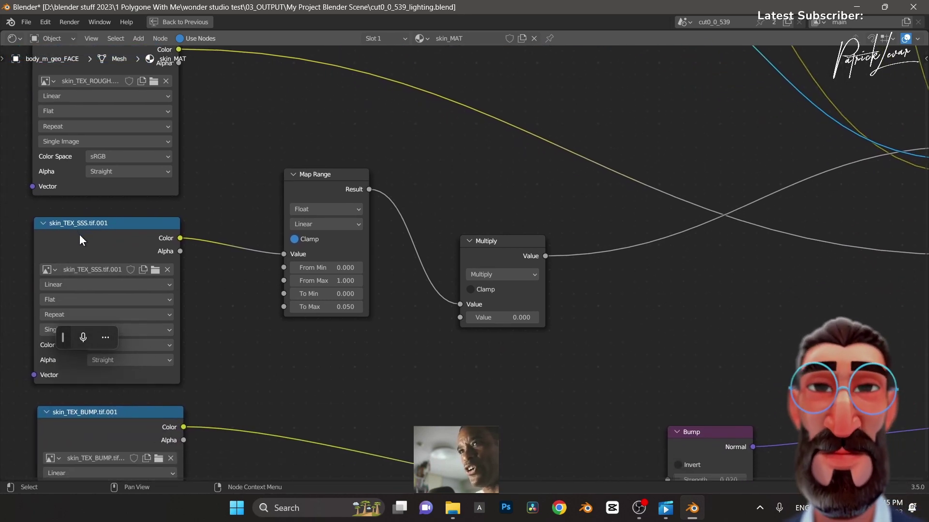
middle_drag(582, 341, 507, 368)
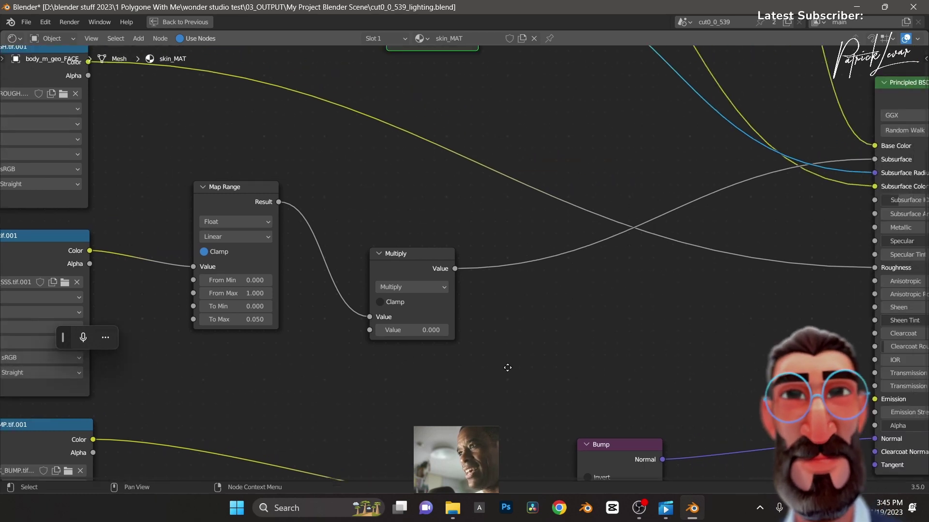
scroll(508, 368, down, 2)
scroll(452, 367, up, 2)
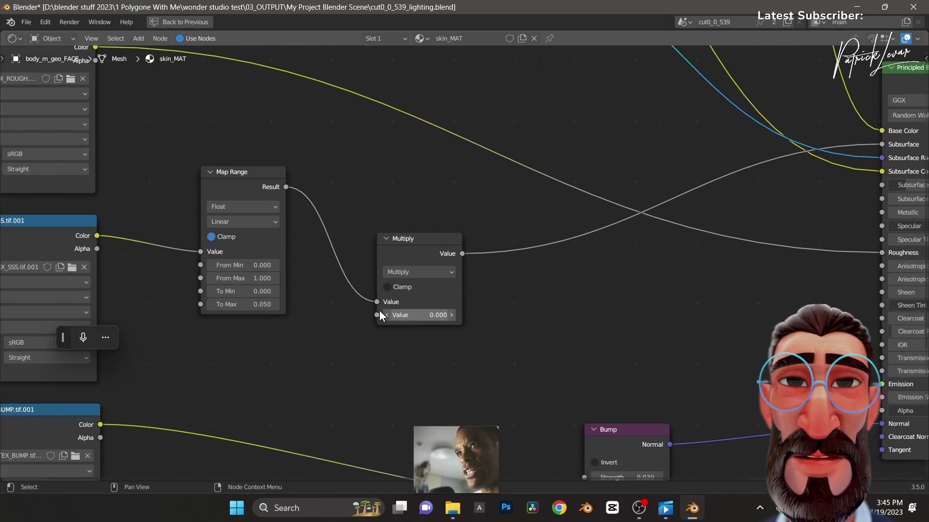
drag(238, 181, 280, 234)
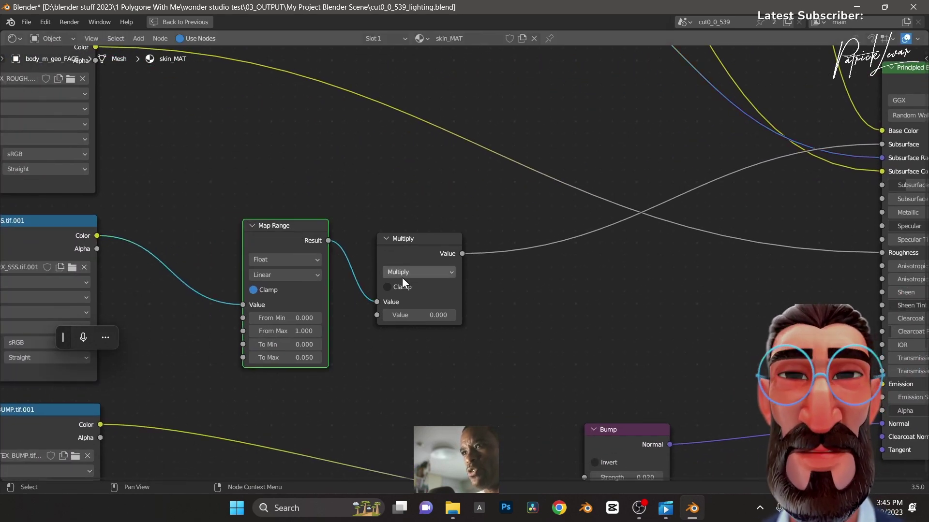
Step: Move the Bump node up and to the left
middle_drag(477, 358, 518, 211)
middle_drag(610, 371, 608, 345)
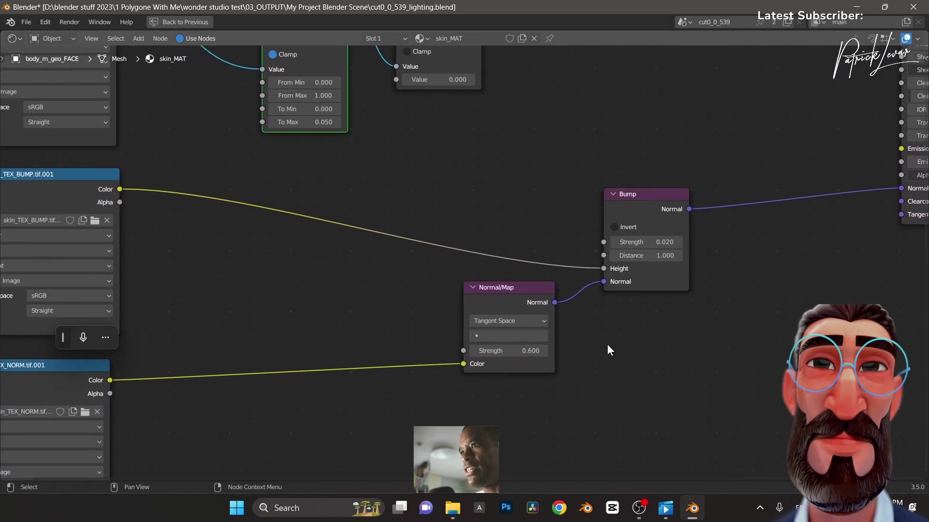
drag(626, 207, 605, 196)
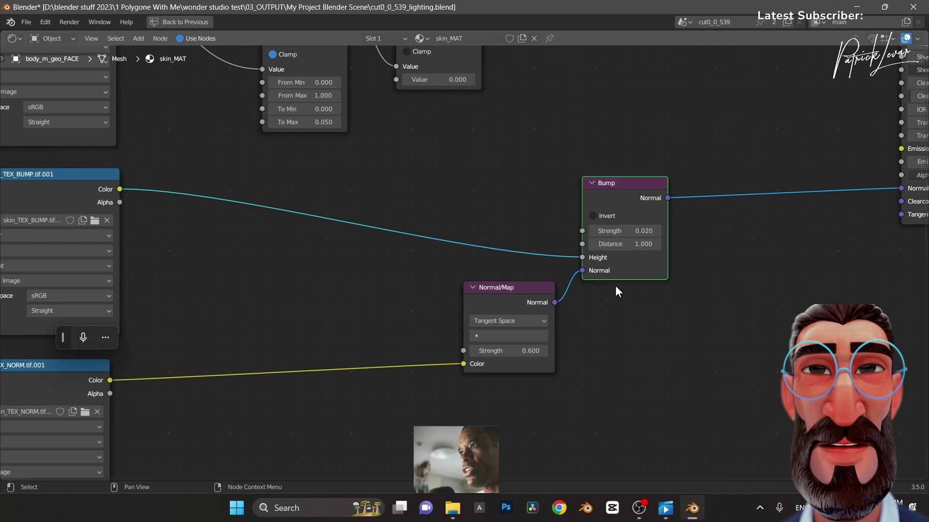
middle_drag(622, 352, 600, 337)
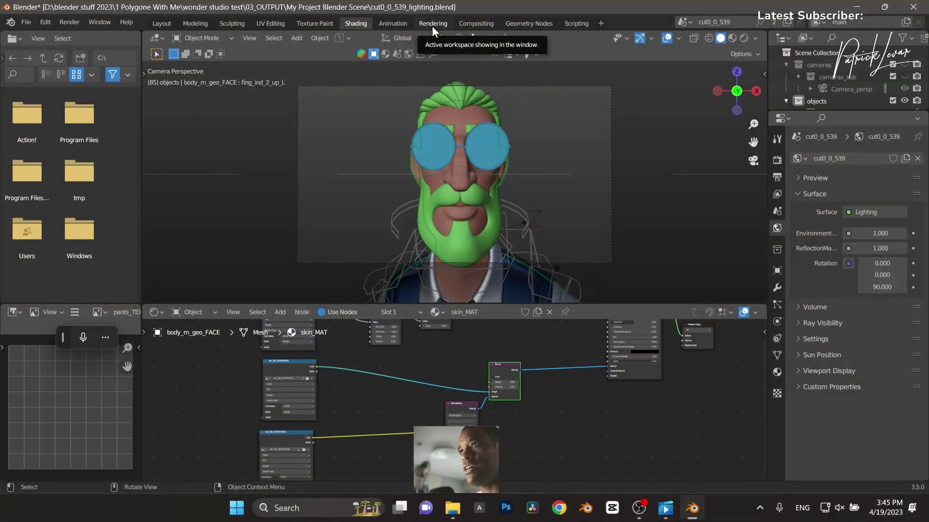
Step: In the Animation workspace, view through the scene camera and frame the selected Camera_persp
click(392, 21)
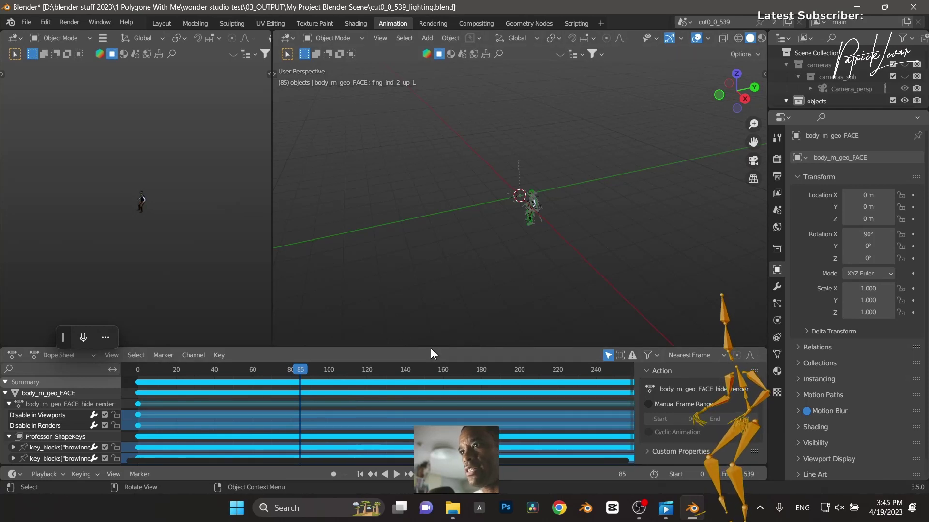
key(KP_0)
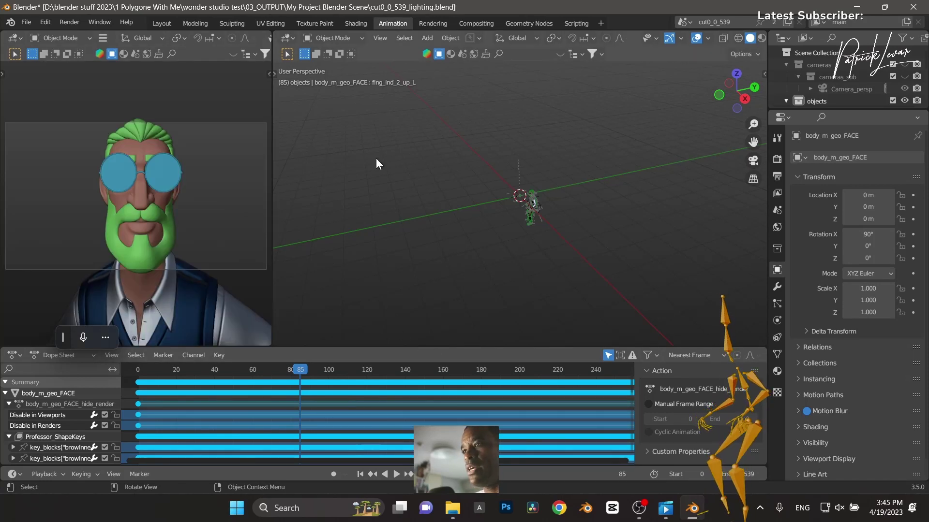
middle_drag(489, 205, 535, 225)
click(822, 89)
key(KP_Decimal)
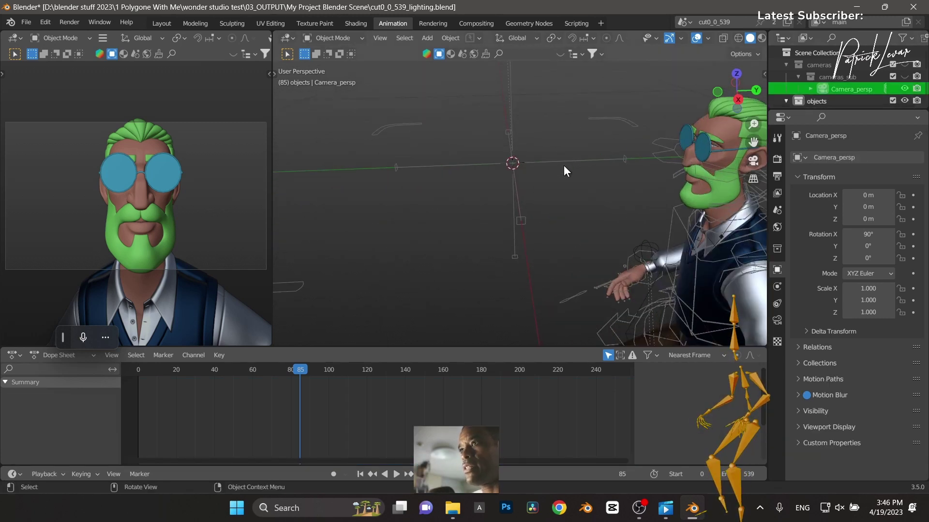
middle_drag(564, 166, 654, 157)
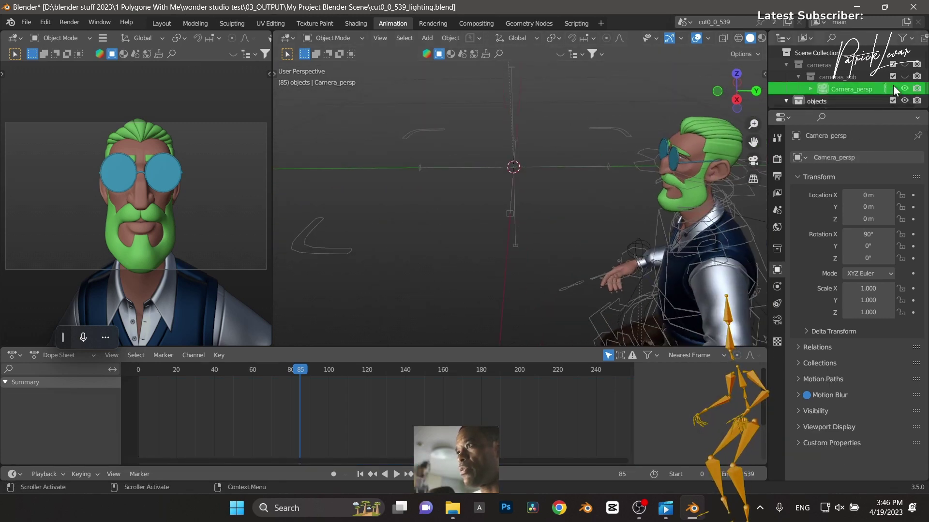
scroll(893, 85, down, 5)
scroll(881, 83, up, 2)
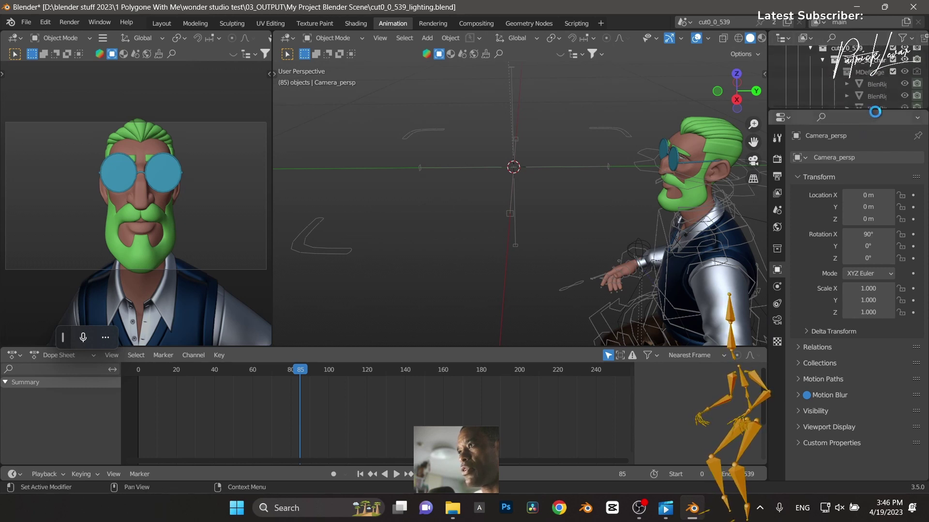
Step: Save the blend file and collapse the cuts and lights collections in the Outliner
key(ctrl+s)
drag(878, 112, 878, 414)
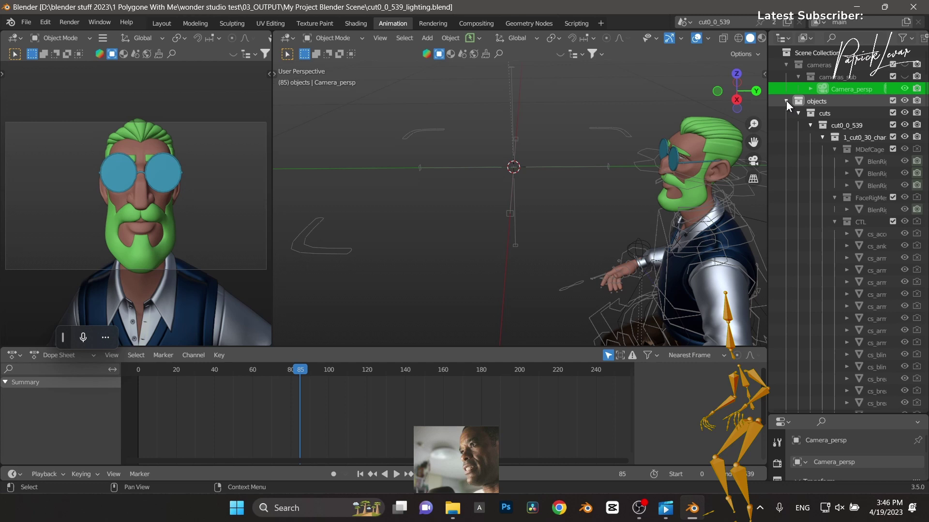
scroll(865, 241, down, 1)
scroll(865, 241, down, 4)
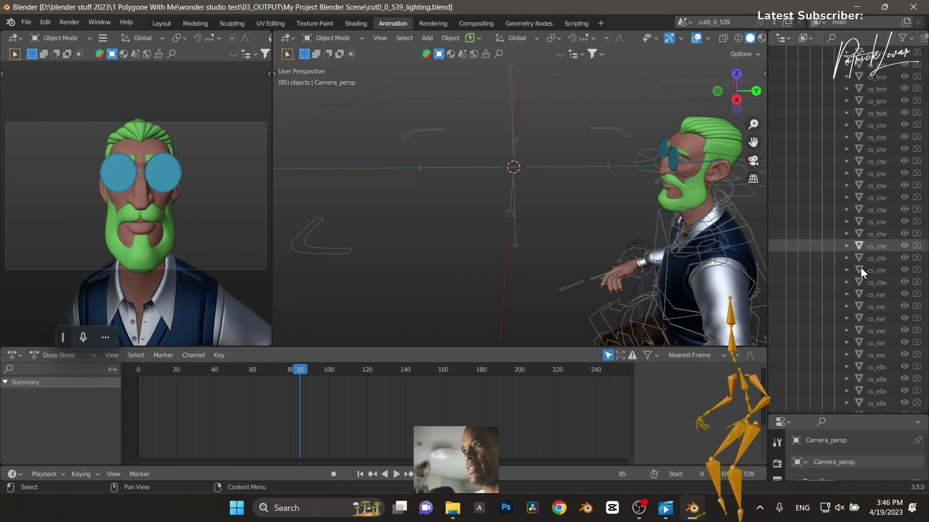
scroll(853, 233, up, 5)
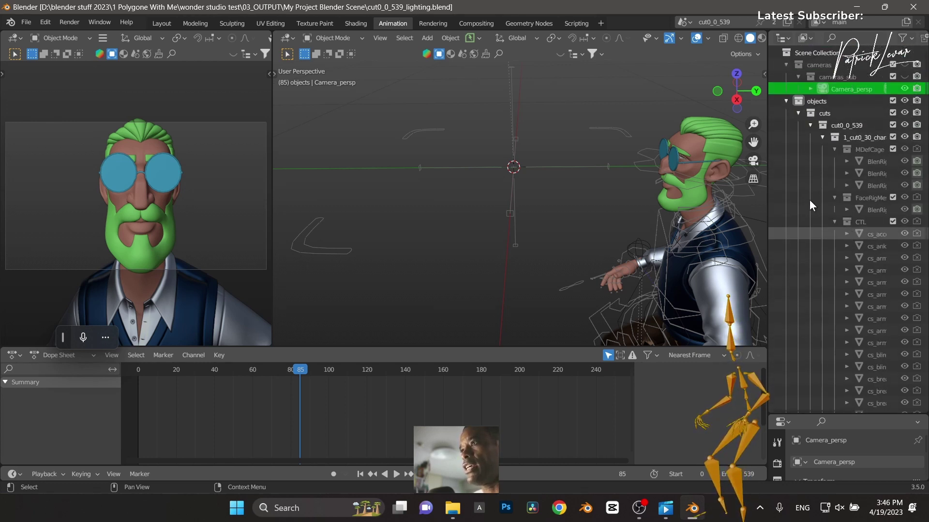
click(796, 112)
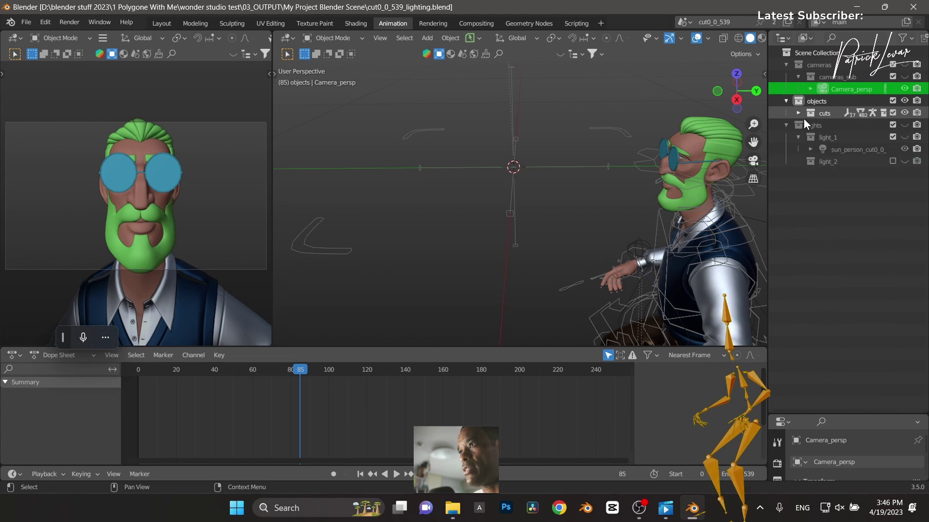
click(786, 125)
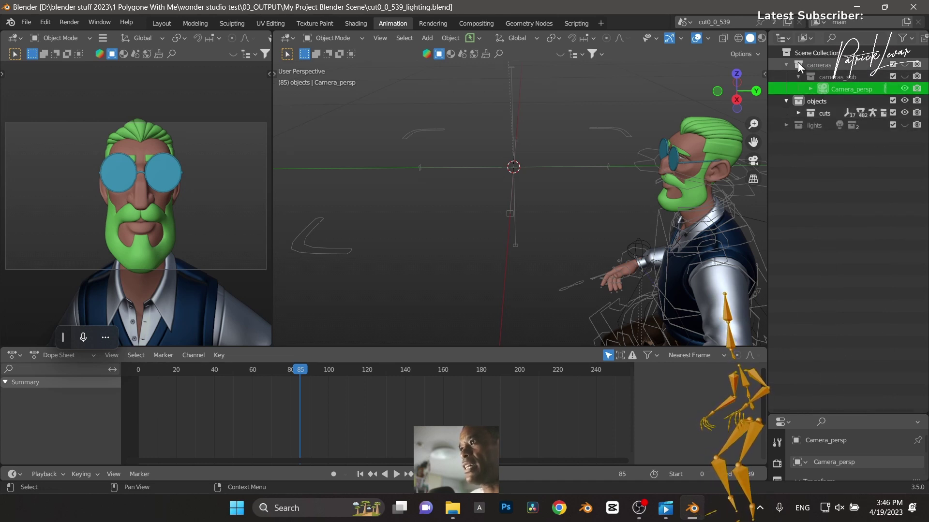
Step: Show the cameras and cameras_sub collections, reselect Camera_persp, and cancel an accidental scale
click(904, 66)
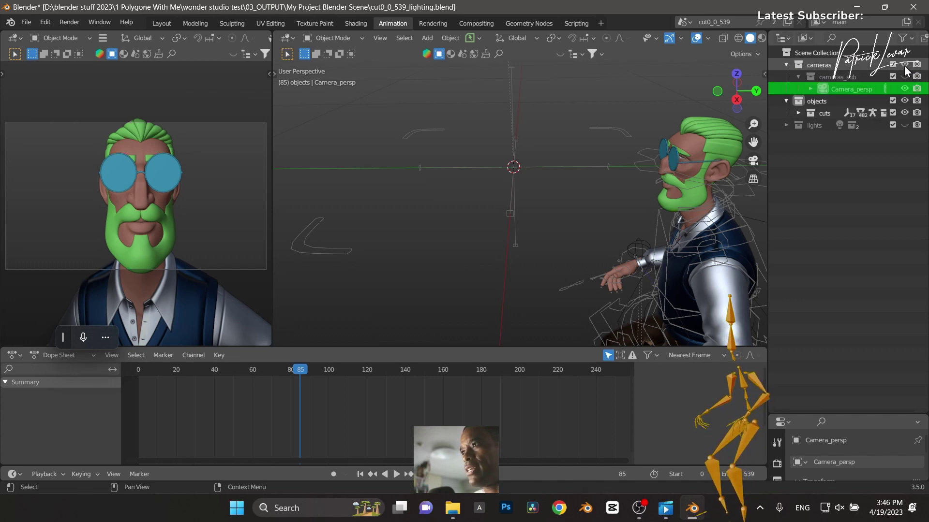
click(904, 76)
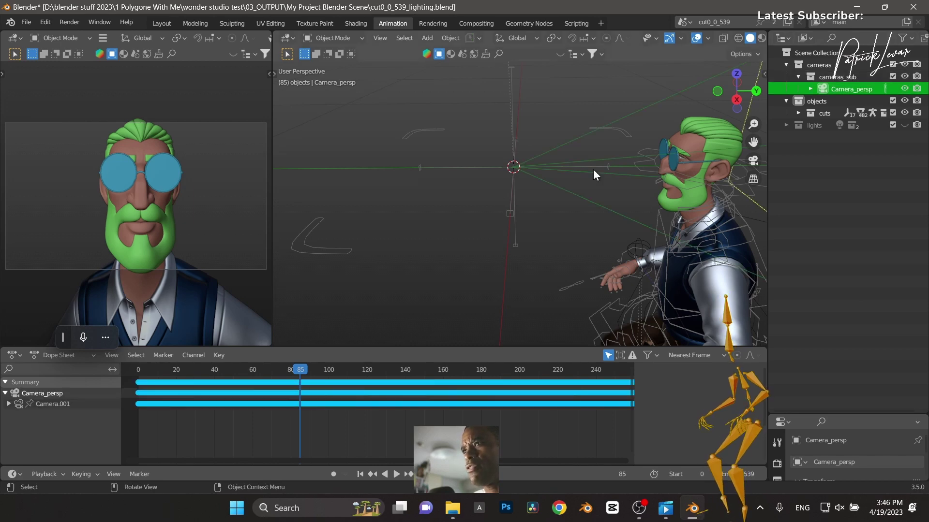
middle_drag(593, 169, 507, 130)
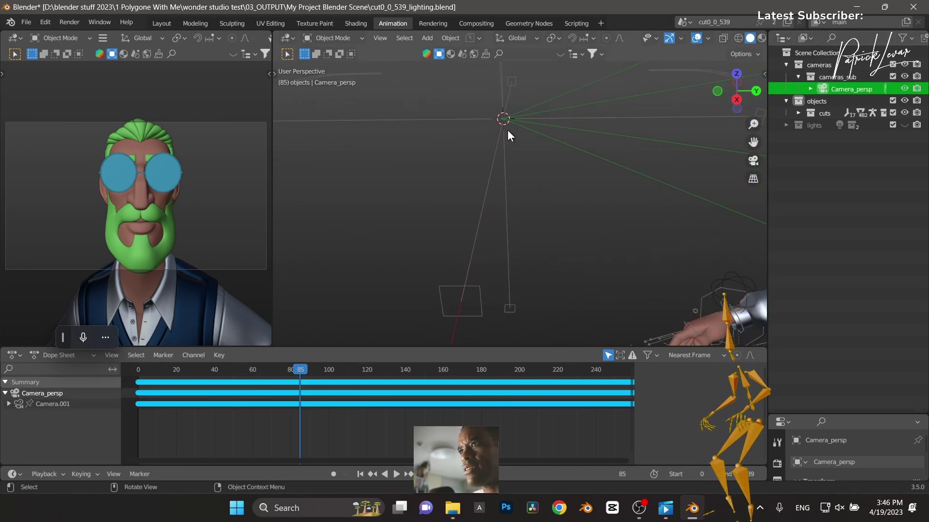
click(505, 120)
click(506, 121)
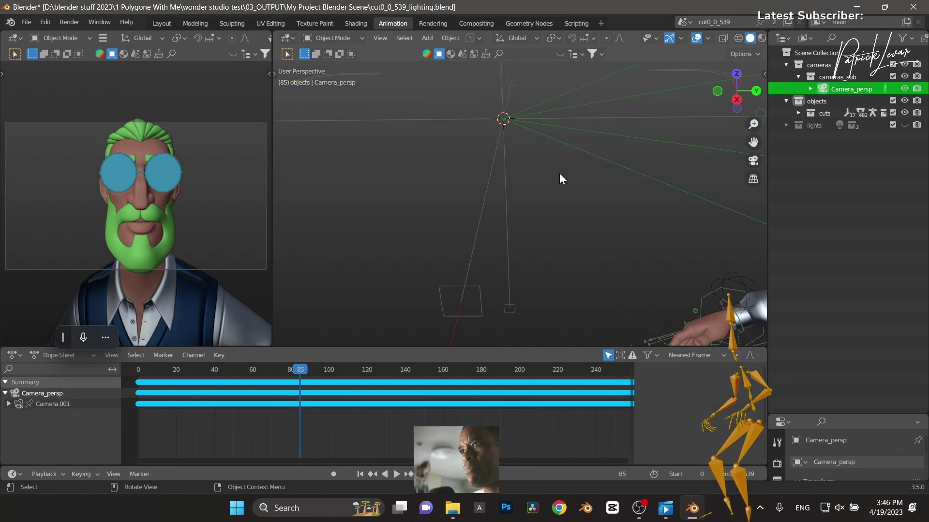
key(s)
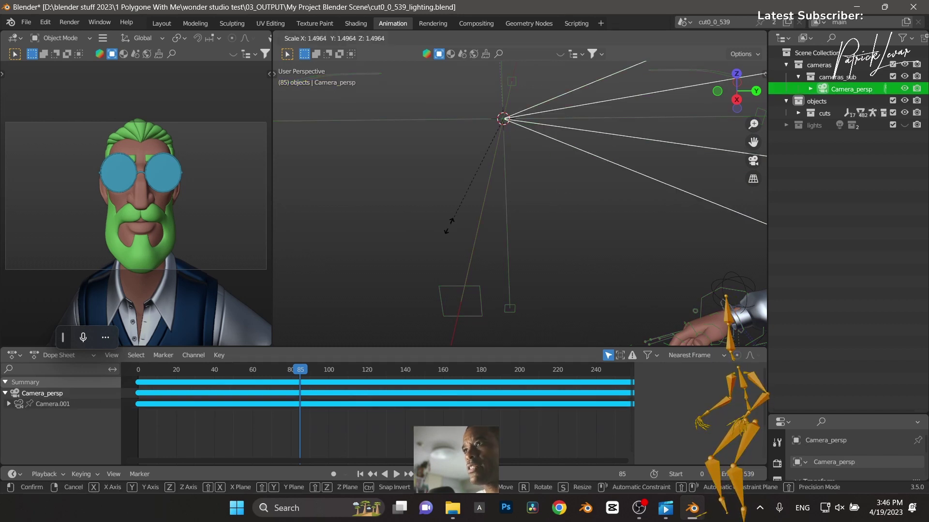
key(Escape)
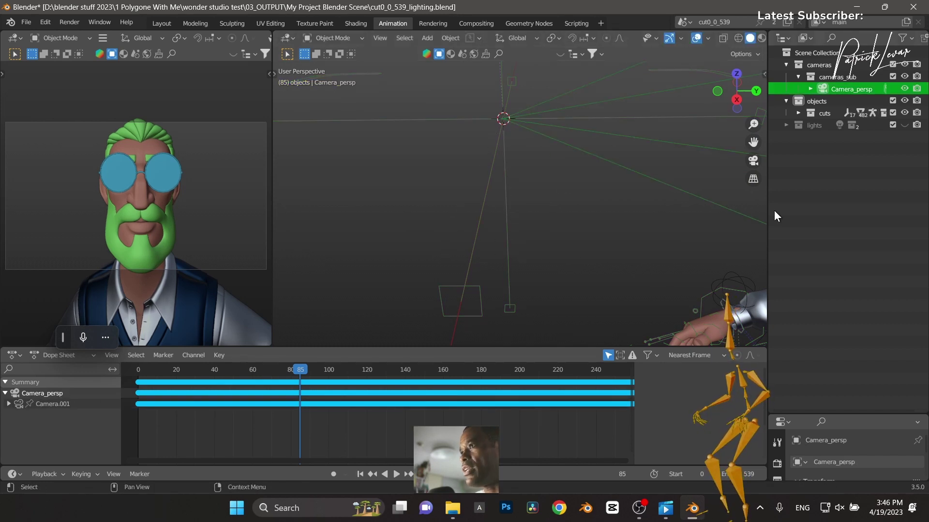
middle_drag(639, 199, 667, 196)
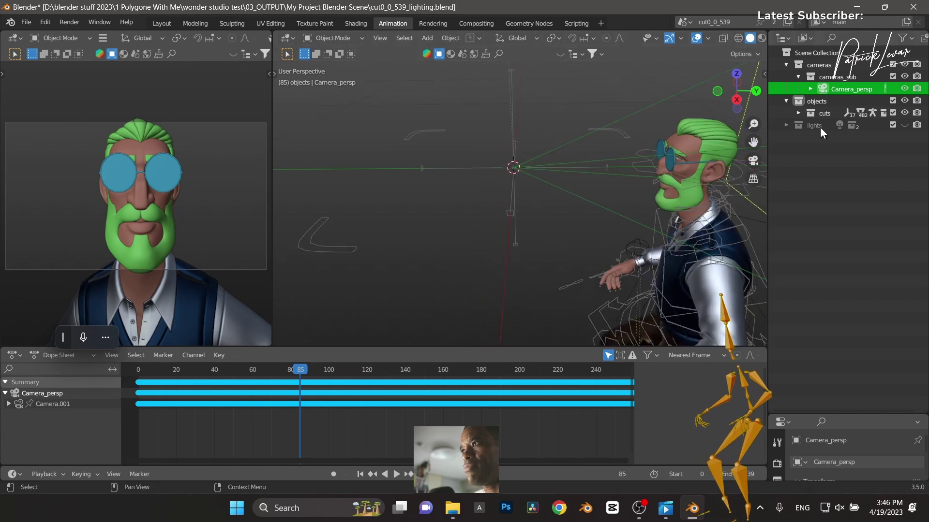
Step: Toggle cameras_sub visibility off and back on, then orbit around the camera and character
click(904, 88)
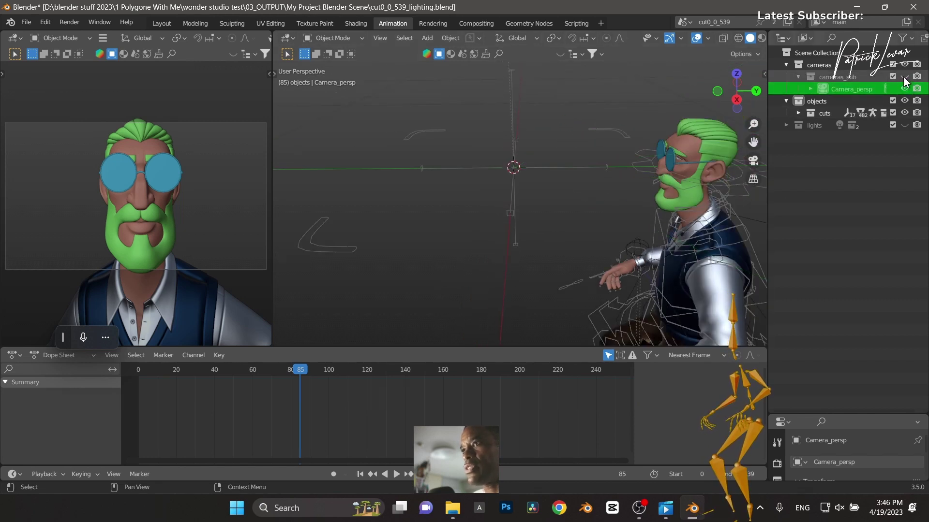
click(904, 89)
click(904, 76)
click(905, 76)
scroll(668, 199, down, 4)
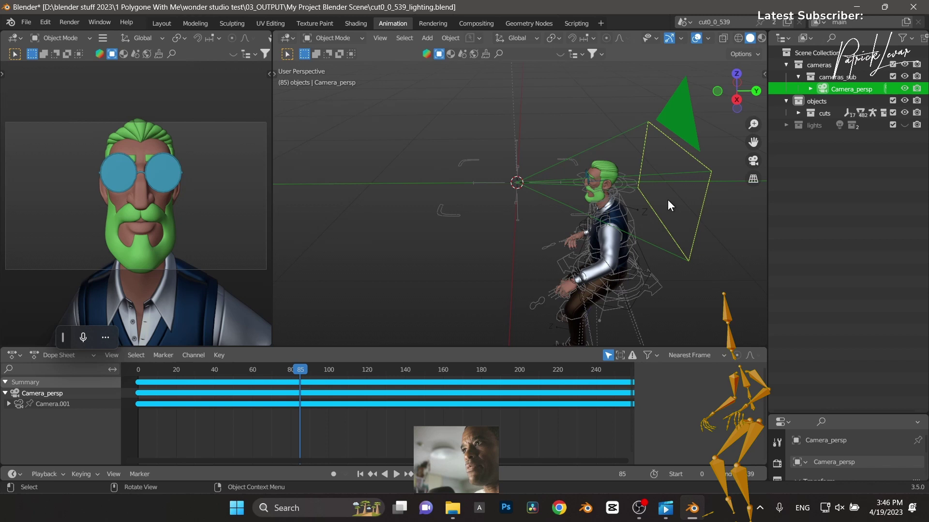
middle_drag(705, 258, 656, 264)
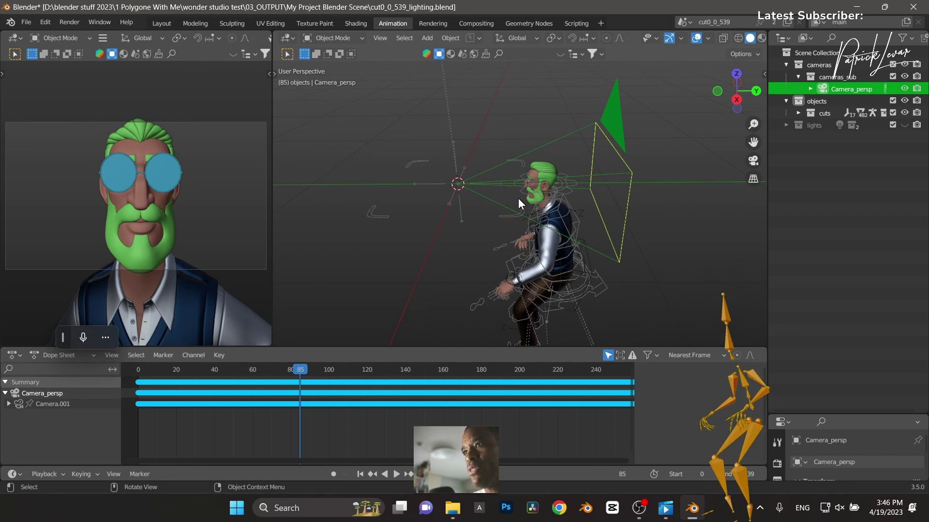
Step: Play the animation from frame 85 and stop at frame 134, then select the objects collection
click(437, 309)
key(space)
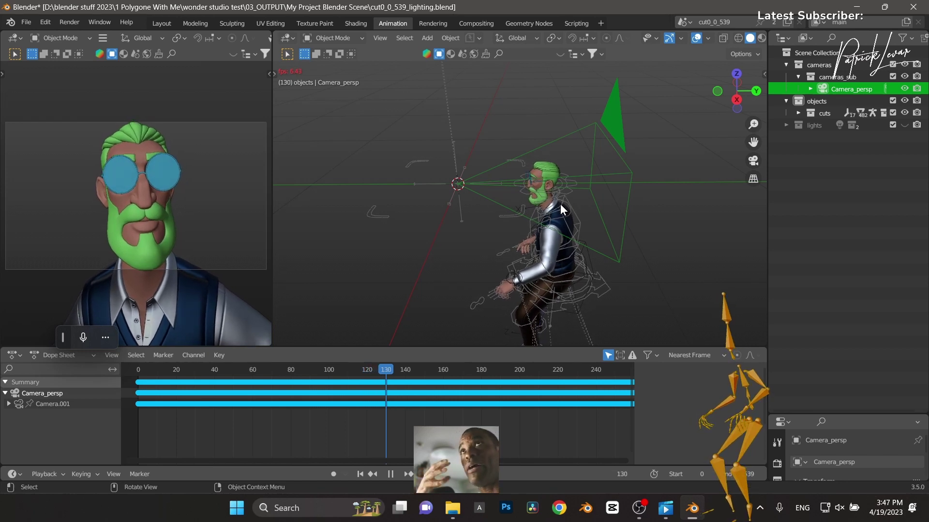
key(space)
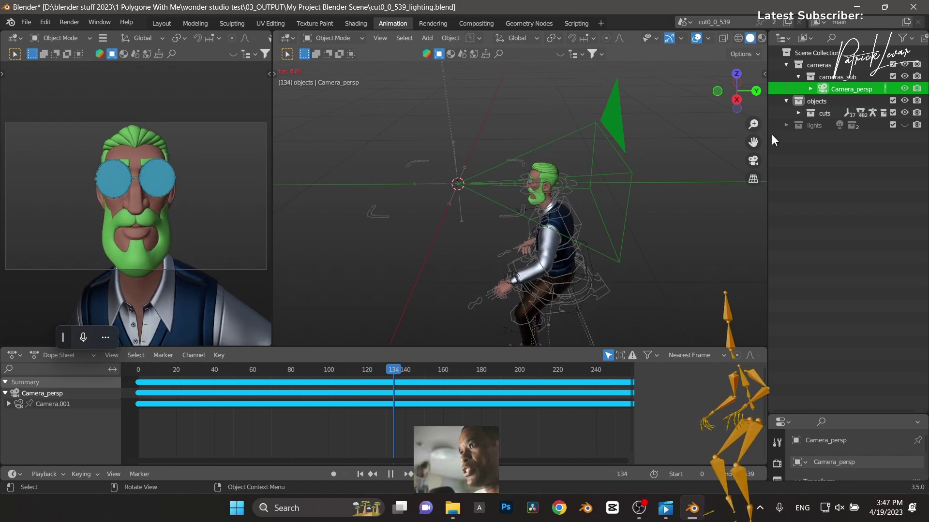
click(817, 101)
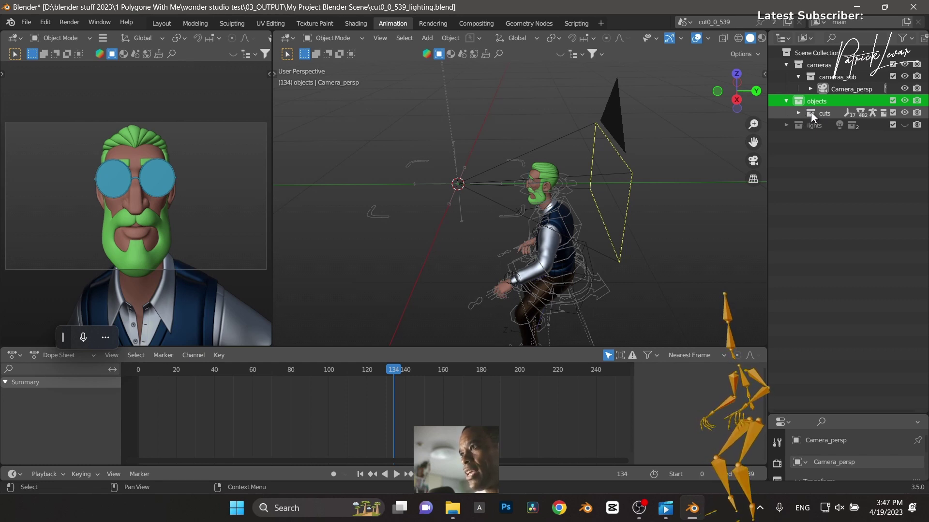
Step: Fully expand cuts, select FaceRigMesh and cs_cheek_ctrl_R, and make the Dope Sheet taller
shift+click(797, 114)
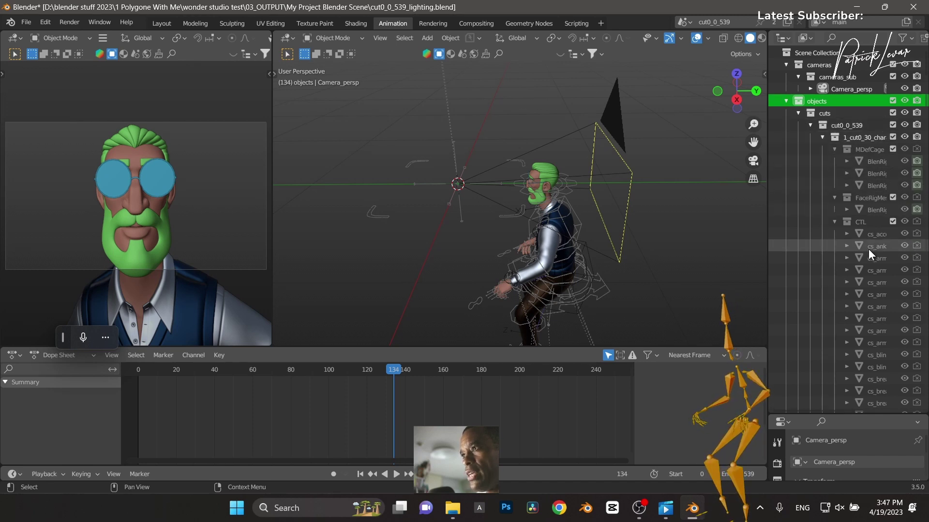
click(869, 199)
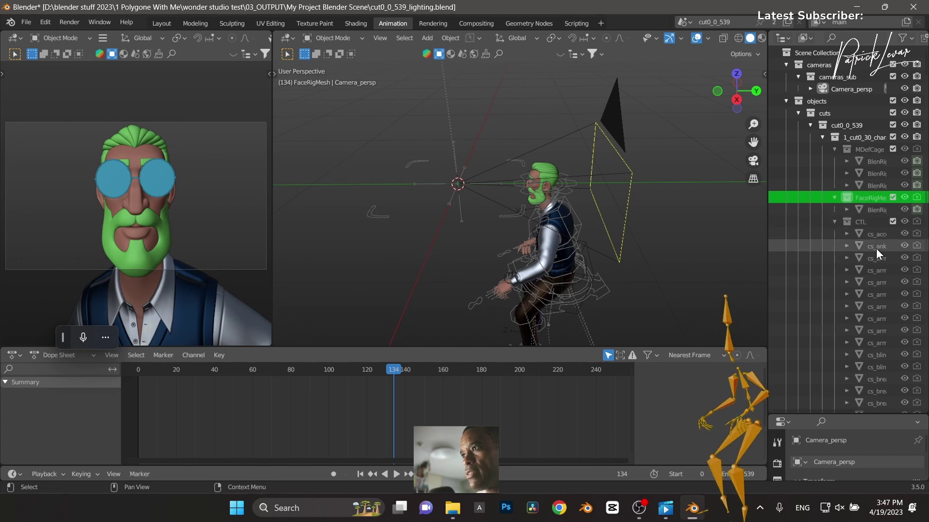
scroll(875, 274, down, 6)
scroll(875, 276, down, 3)
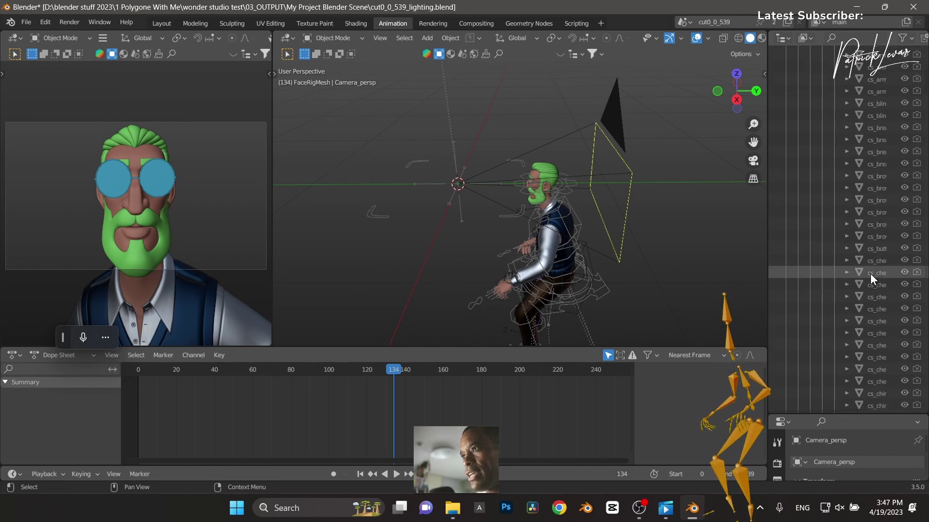
click(870, 273)
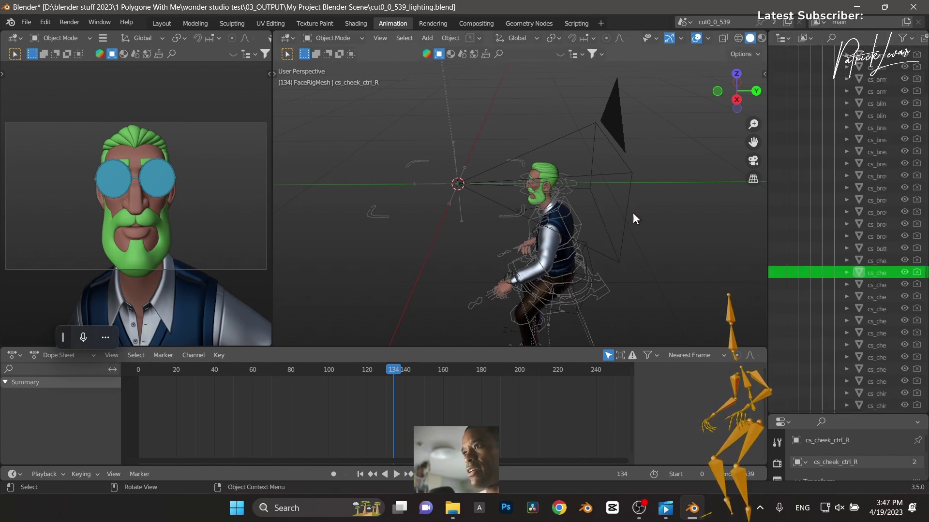
scroll(824, 318, down, 4)
scroll(823, 316, down, 10)
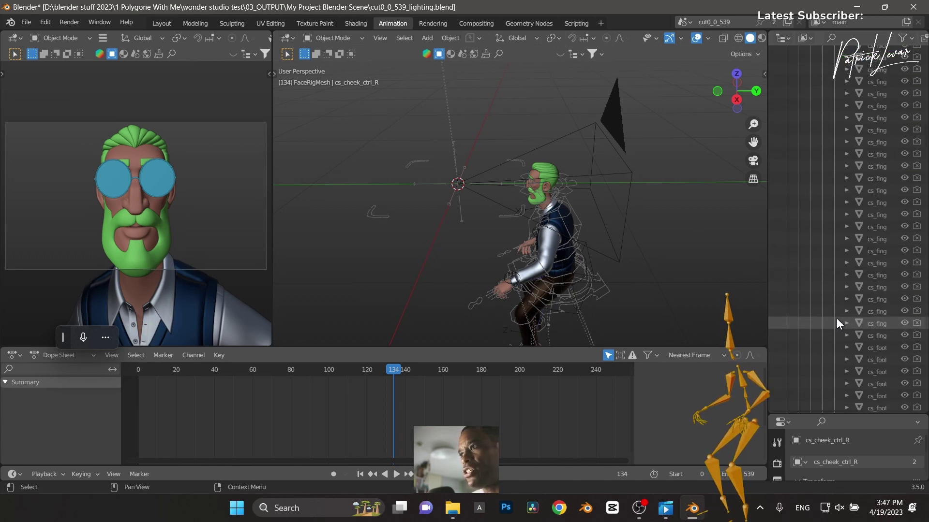
scroll(837, 318, down, 10)
scroll(834, 319, down, 8)
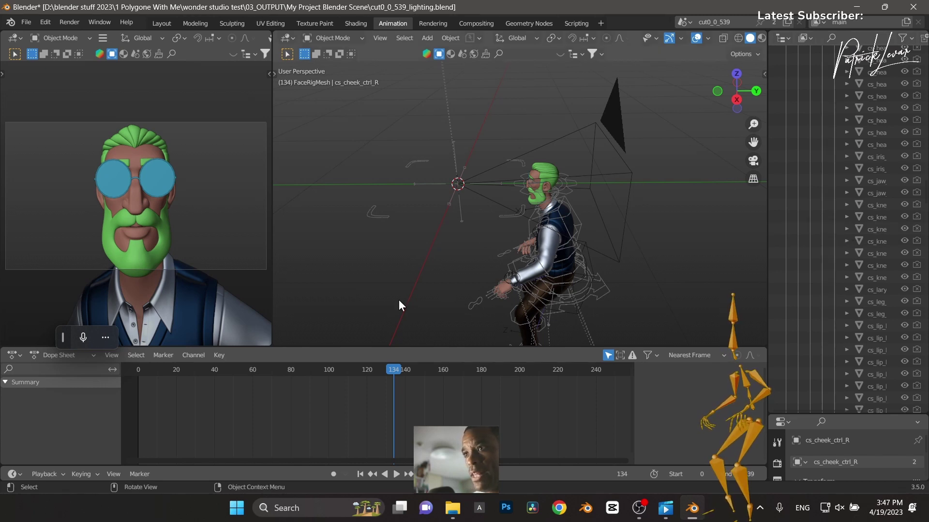
drag(432, 346, 433, 301)
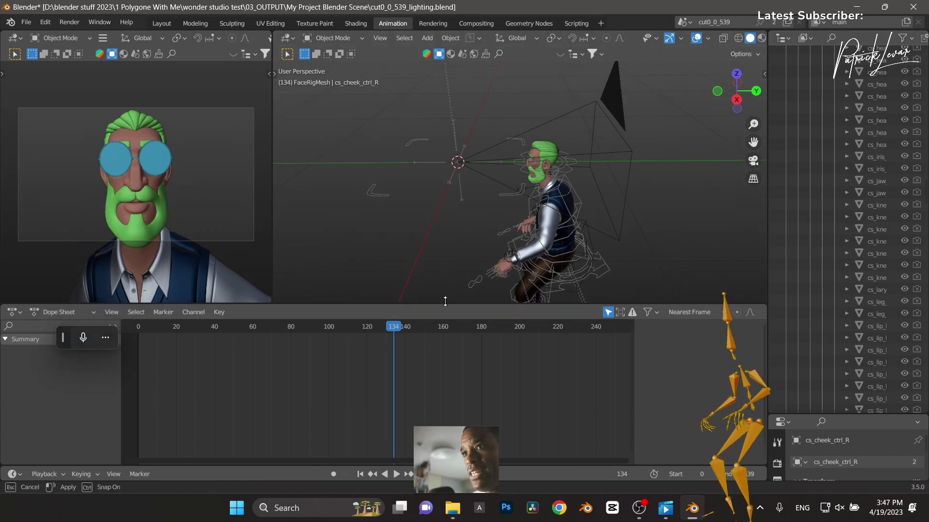
drag(63, 337, 53, 382)
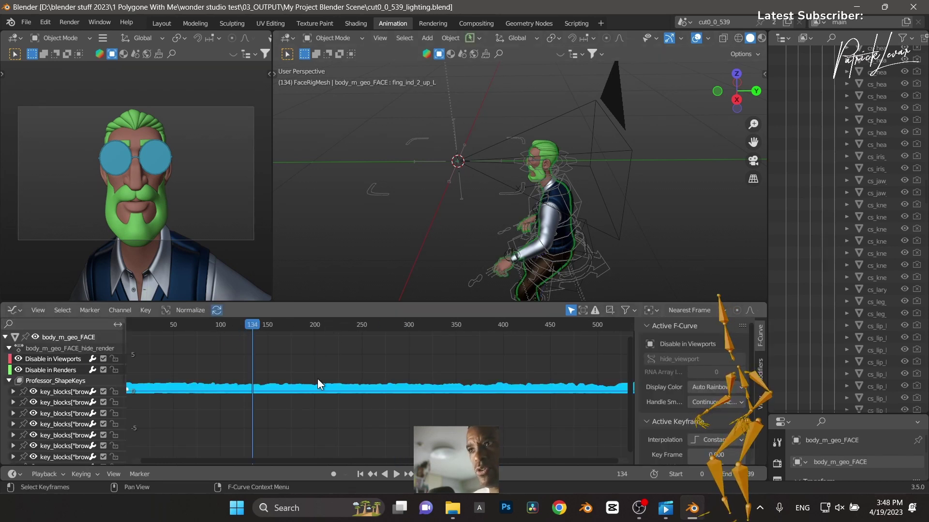
Step: Maximize and zoom the Graph Editor, then expand jawL and isolate its Value curve
key(ctrl+space)
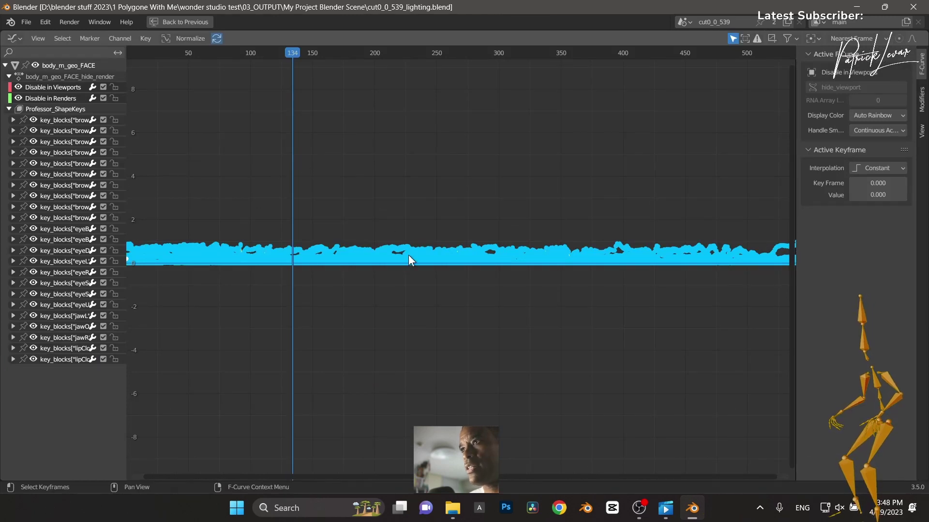
scroll(408, 264, up, 5)
scroll(416, 265, up, 7)
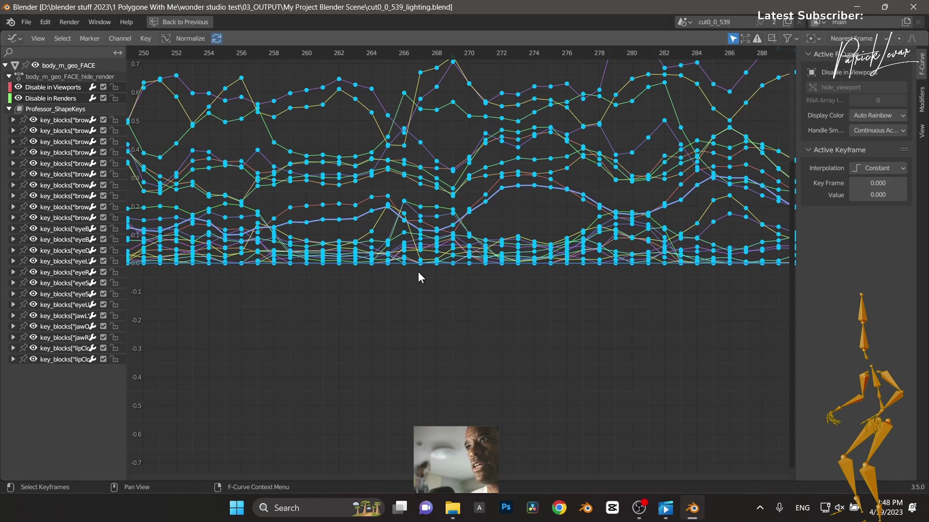
drag(472, 477, 366, 415)
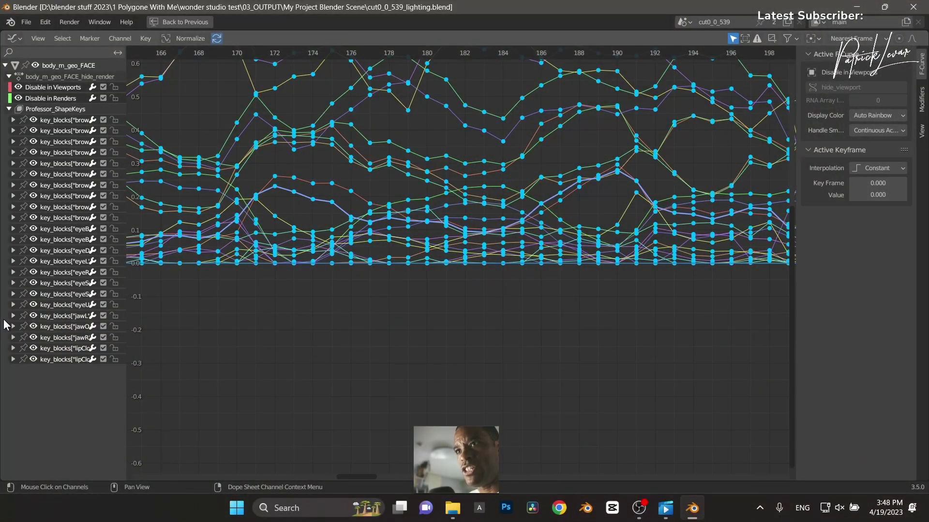
click(13, 316)
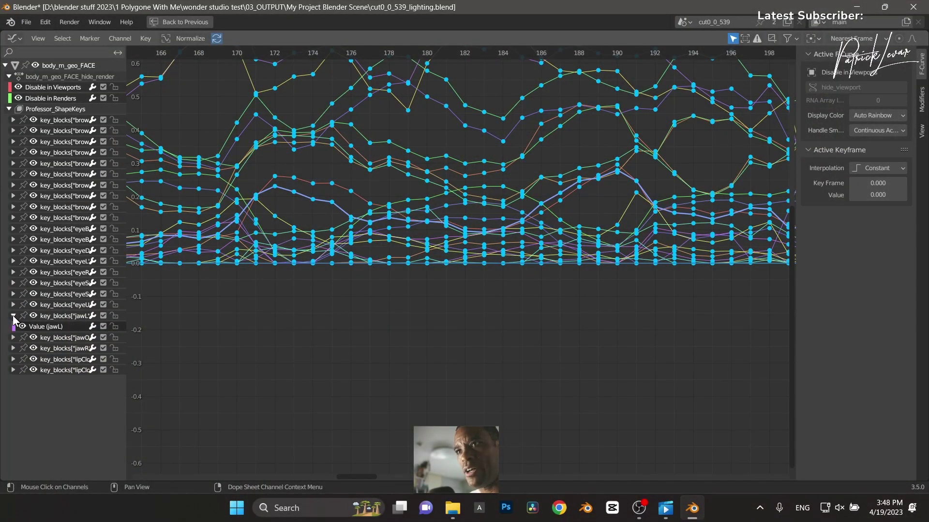
click(57, 328)
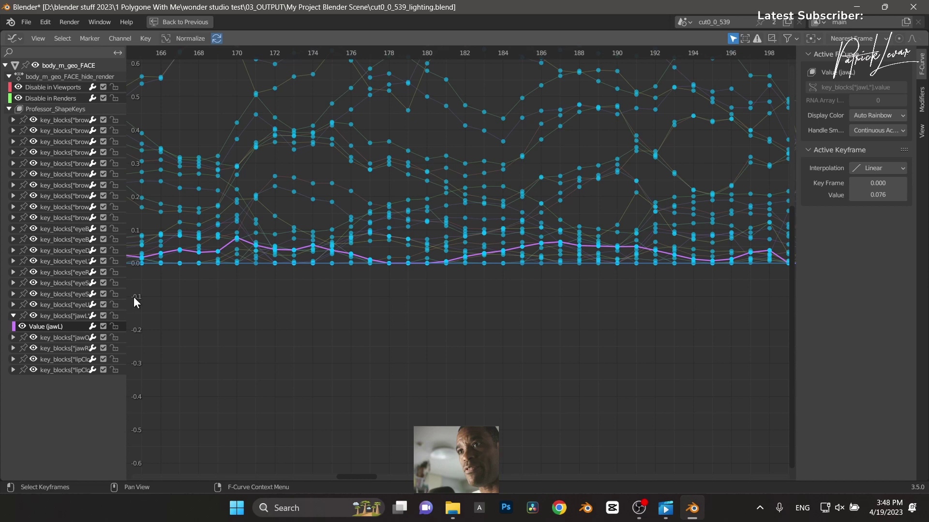
click(57, 315)
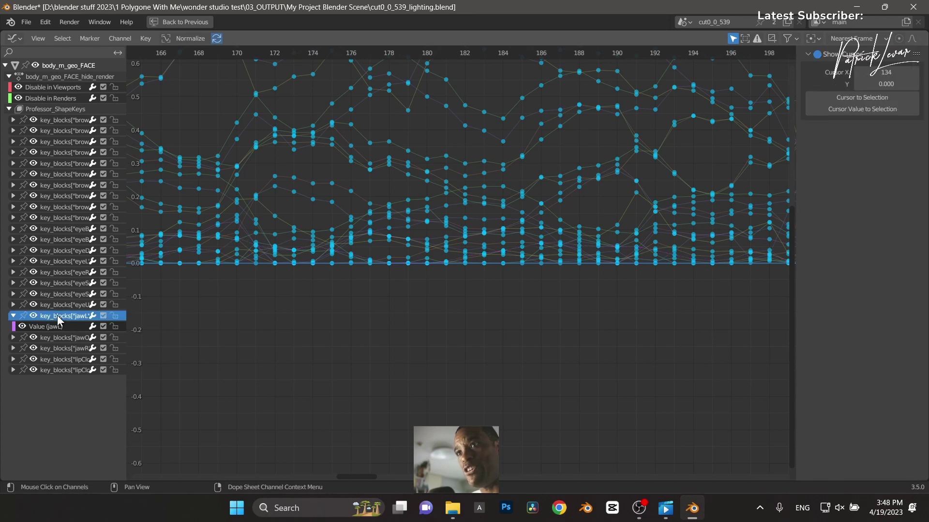
Step: Expand eyeUp, isolate its Value curve, and restore the normal animation layout
click(13, 304)
scroll(459, 274, up, 1)
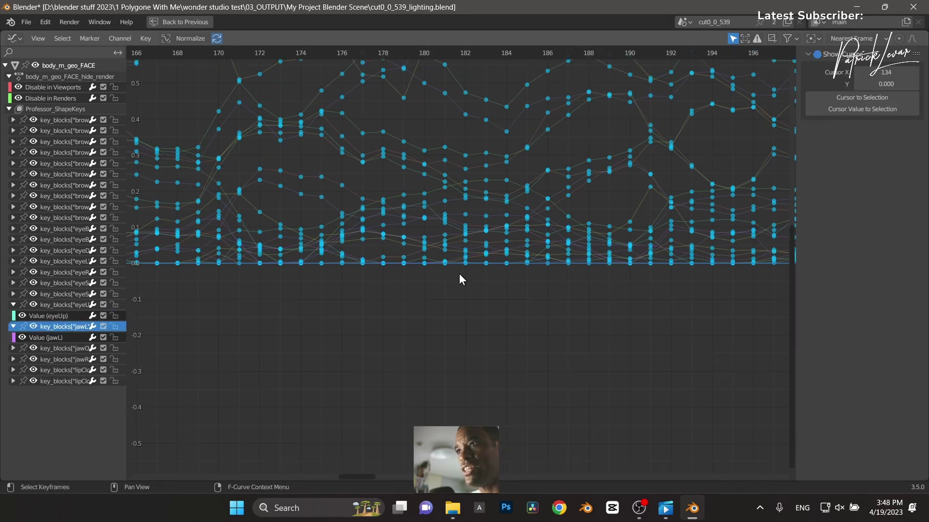
click(46, 316)
click(52, 306)
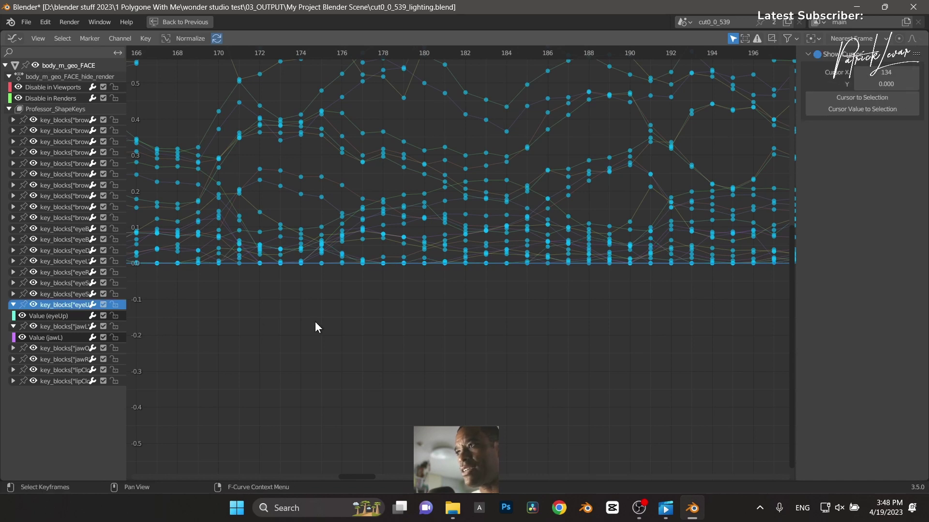
key(ctrl+space)
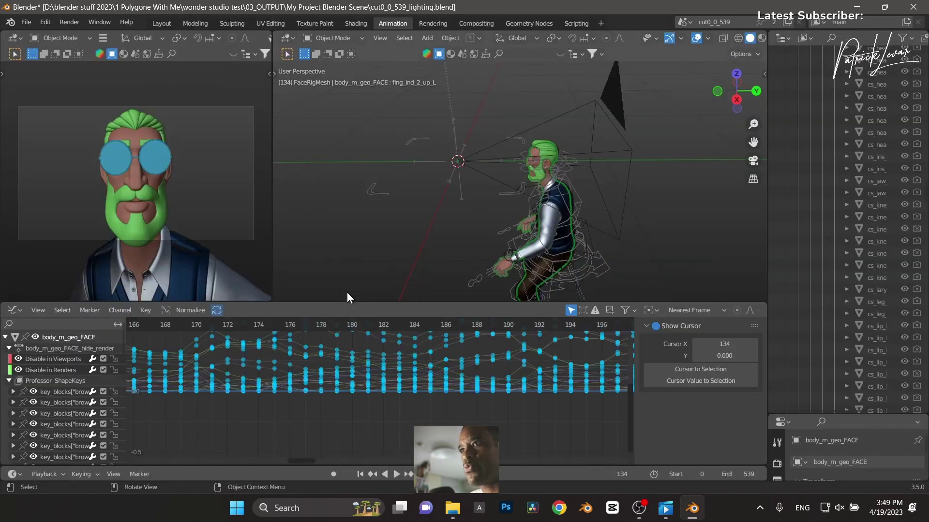
Step: Deselect the face mesh, collapse objects, and make the lights collection active in the Outliner
click(518, 269)
scroll(842, 189, up, 10)
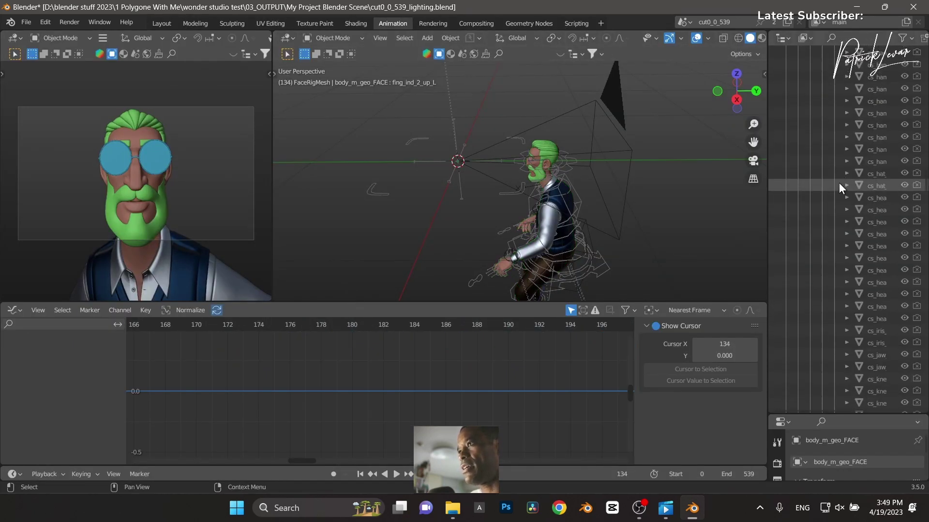
scroll(855, 190, up, 10)
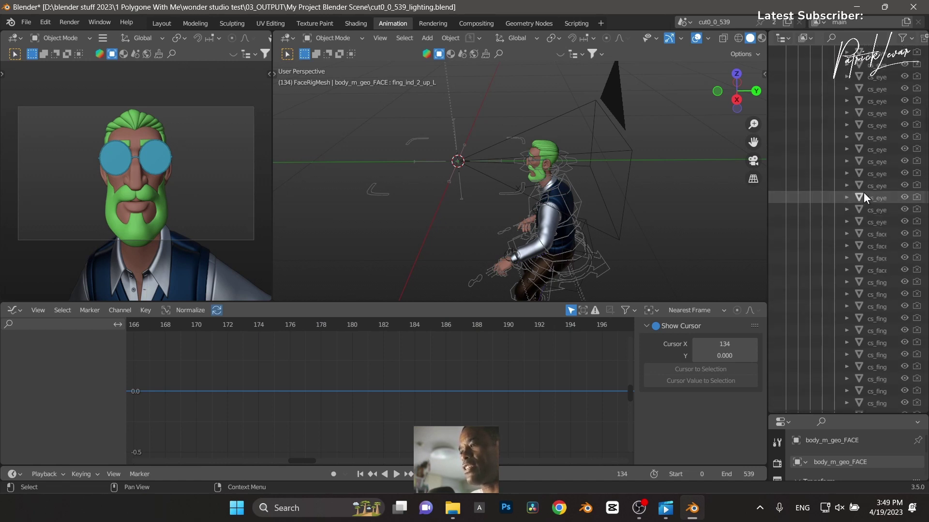
scroll(863, 193, up, 15)
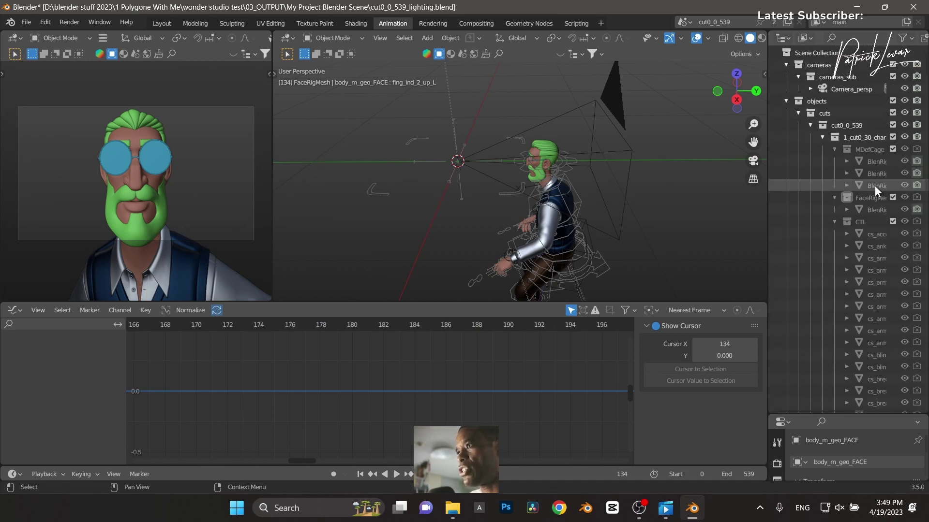
click(785, 102)
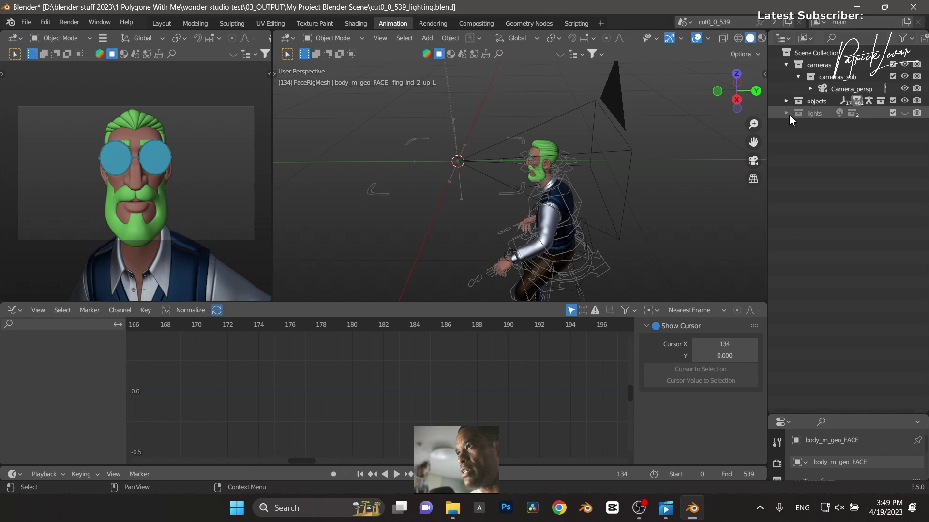
click(785, 114)
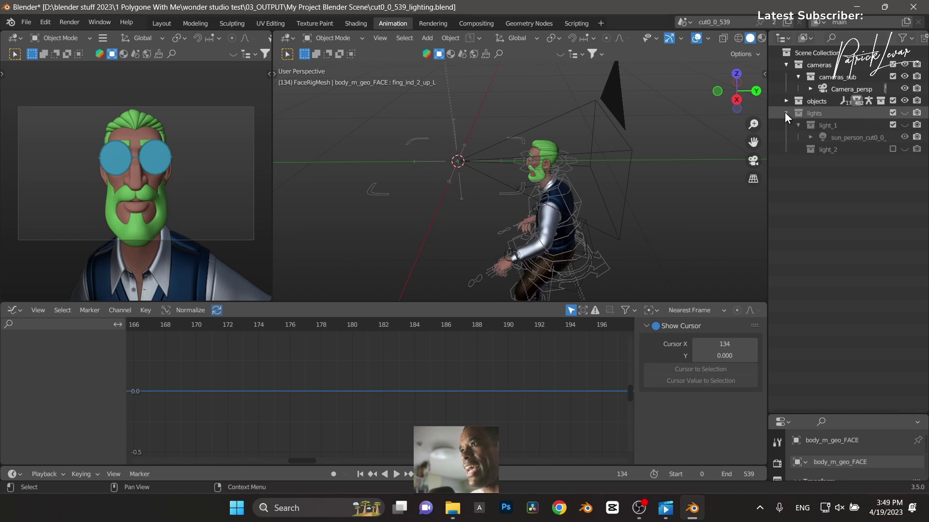
click(812, 113)
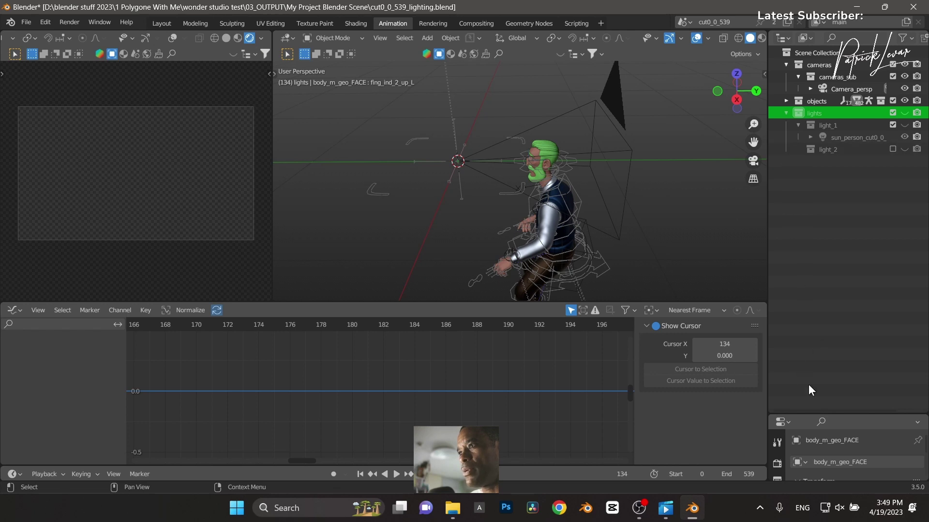
Step: Show the Cycles render settings (GPU Compute, 16 samples) and view through the scene camera
drag(855, 417, 840, 260)
click(777, 292)
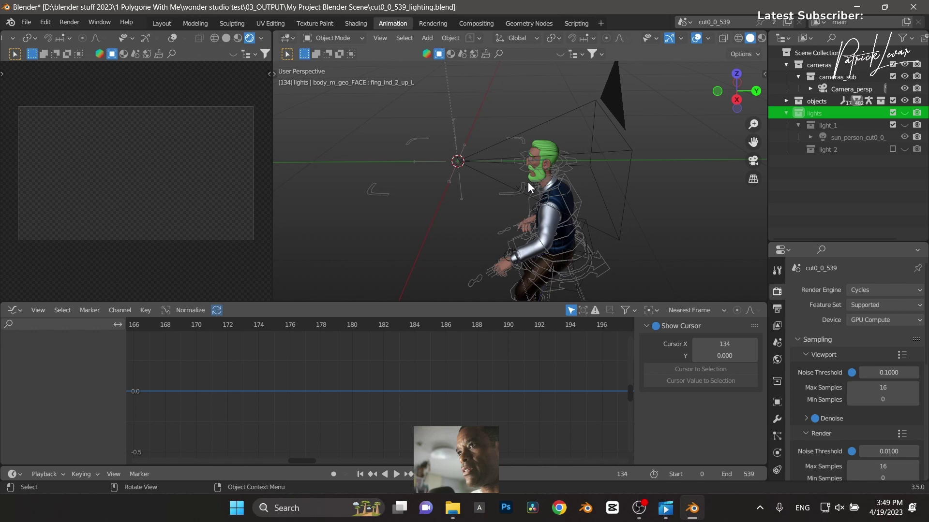
key(KP_0)
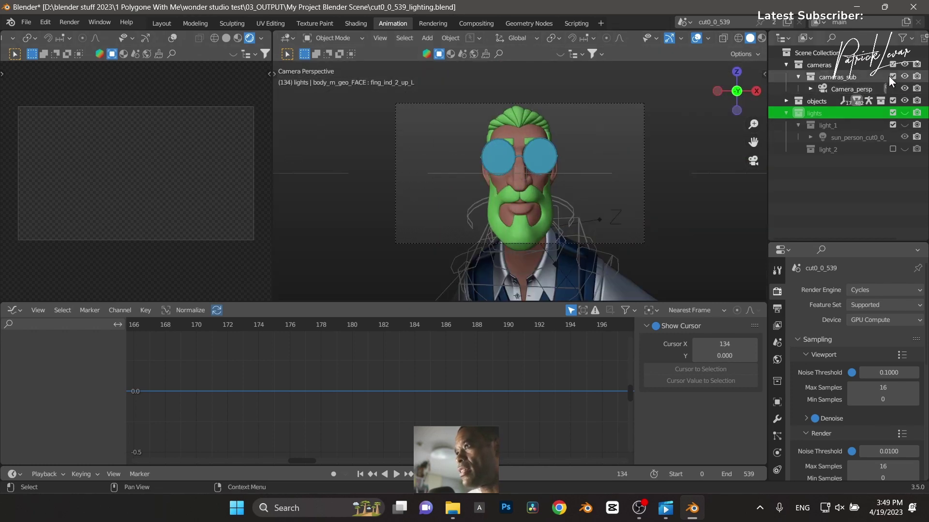
Step: Hide cameras_sub, frame the camera in the rendered preview, and select the light_1 collection
click(903, 74)
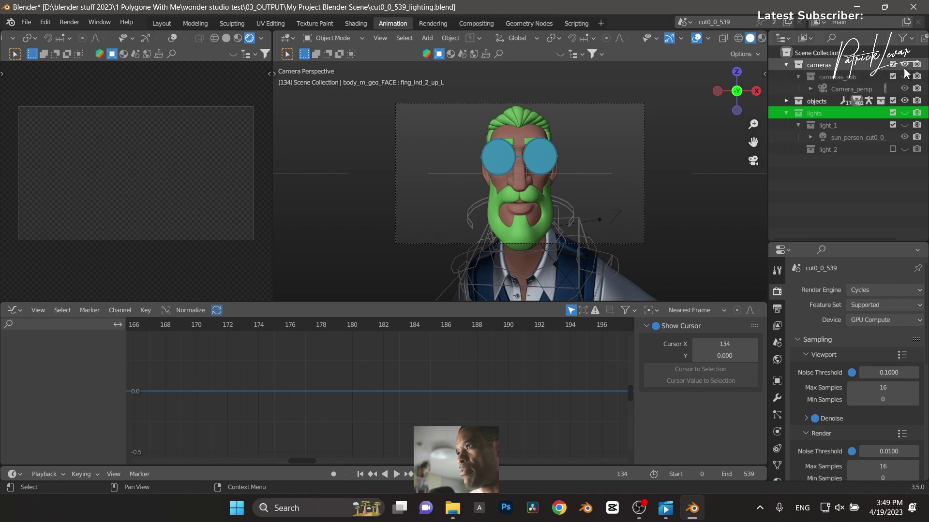
click(903, 65)
click(903, 65)
drag(896, 244, 882, 194)
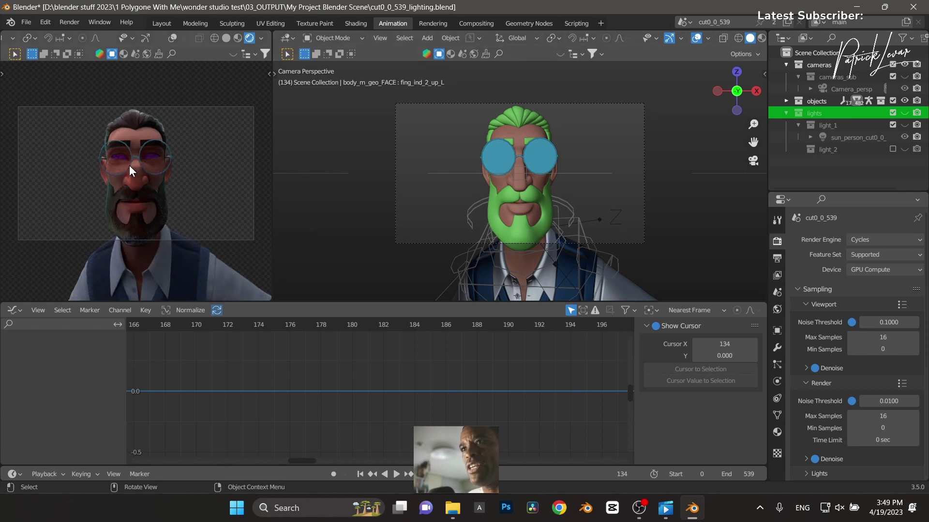
key(Home)
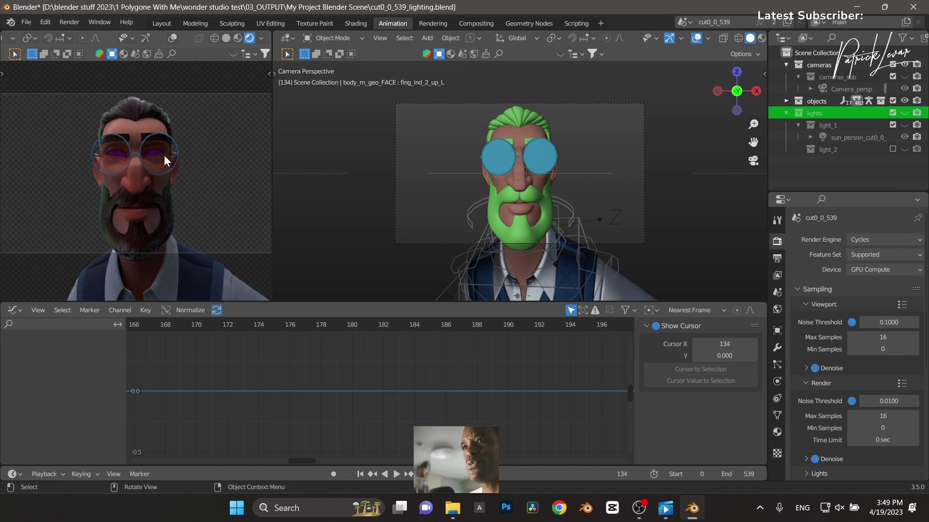
scroll(169, 155, up, 3)
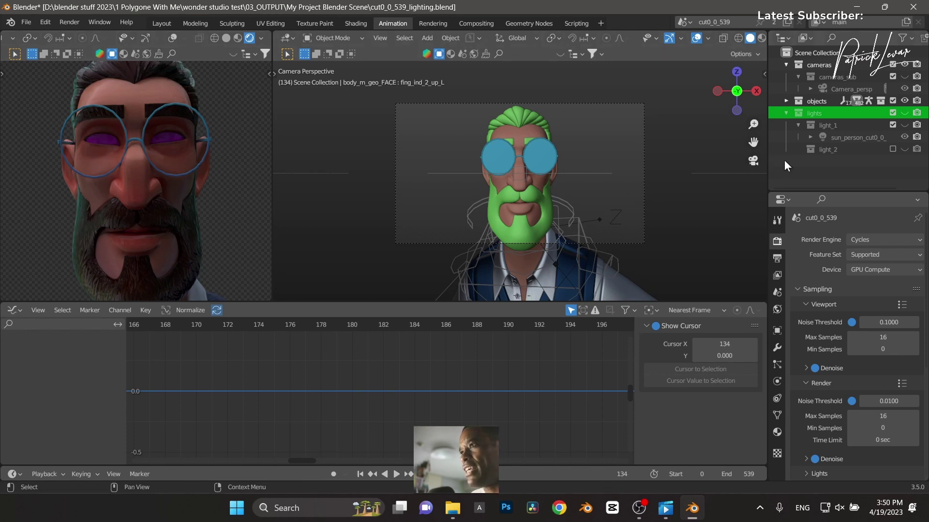
click(830, 126)
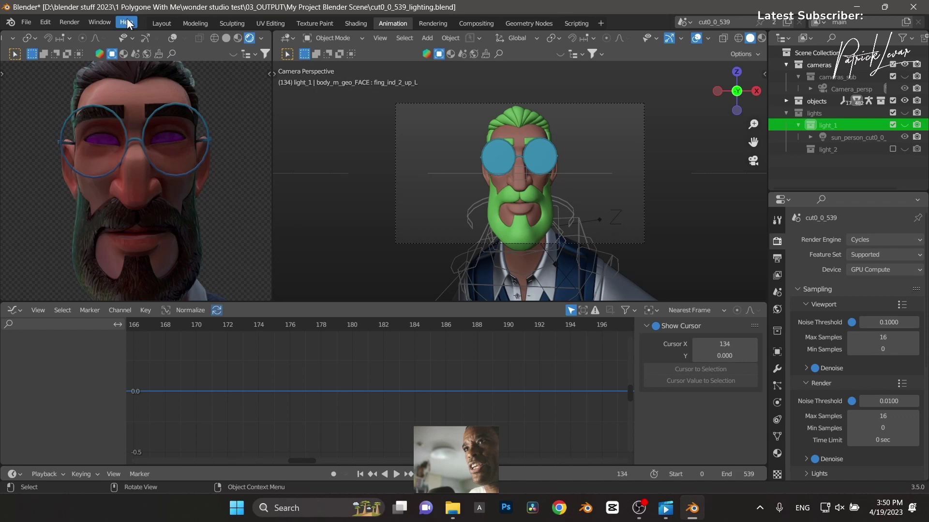
Step: In the Layout workspace, unhide light_1 and select the sun_person_cut0_0_539 light and its data
click(163, 24)
scroll(524, 285, down, 6)
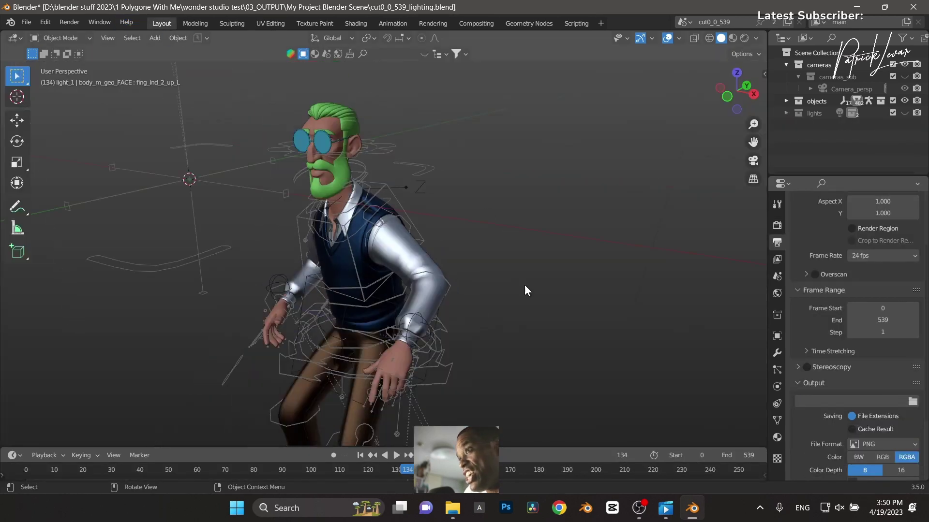
click(782, 113)
click(903, 125)
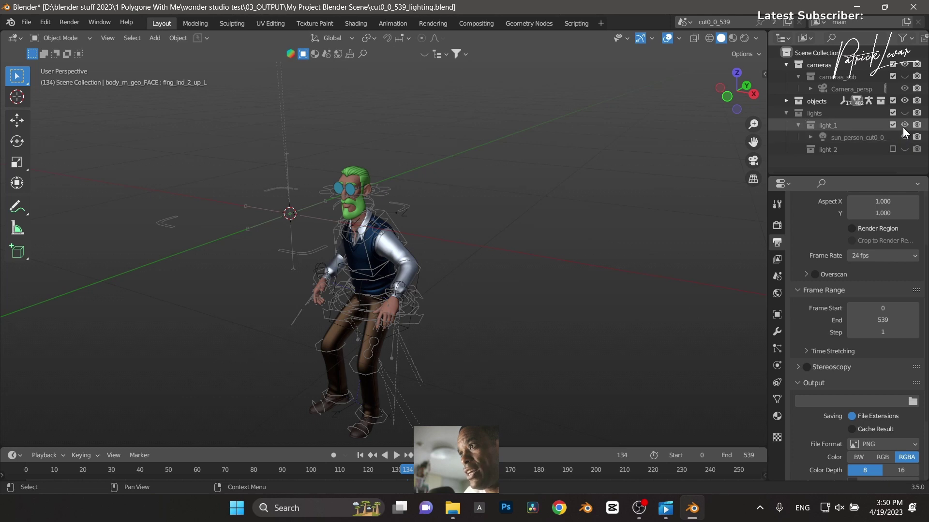
click(855, 137)
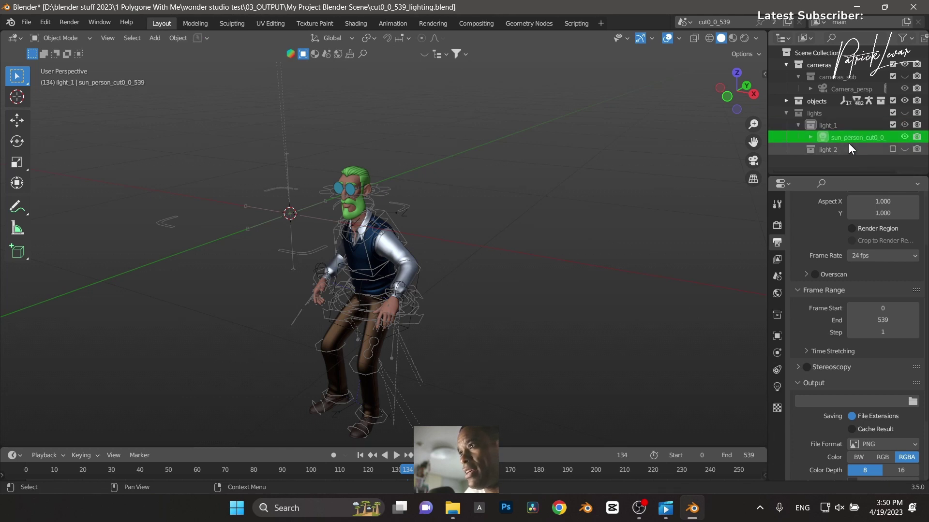
scroll(555, 176, down, 8)
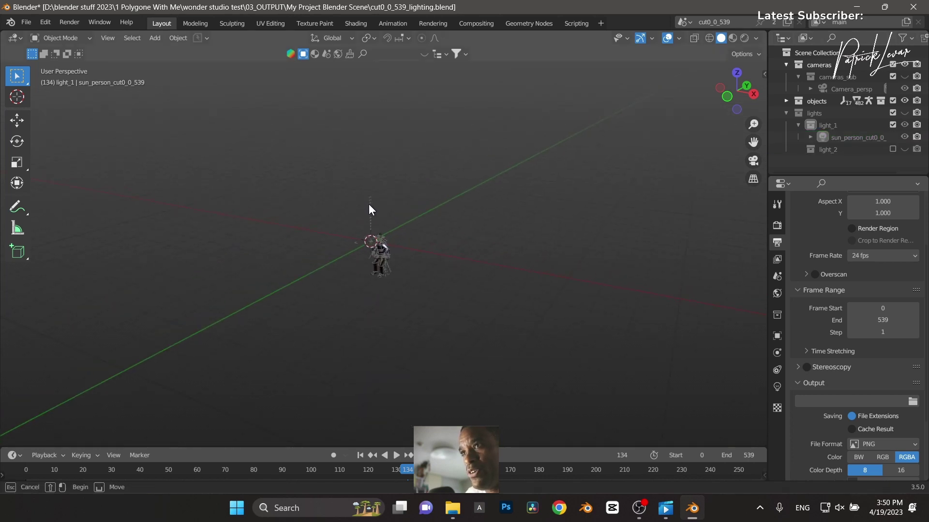
scroll(395, 271, up, 5)
scroll(395, 267, up, 4)
scroll(457, 250, down, 2)
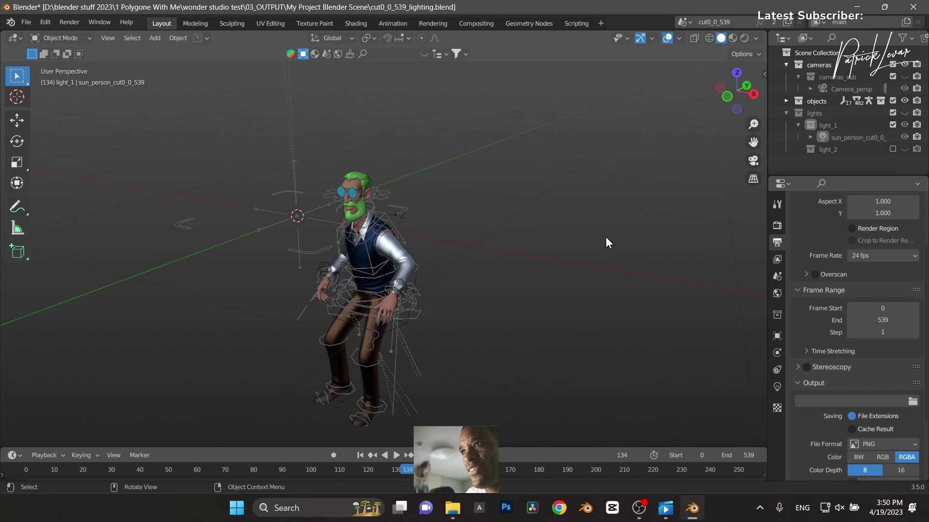
click(853, 139)
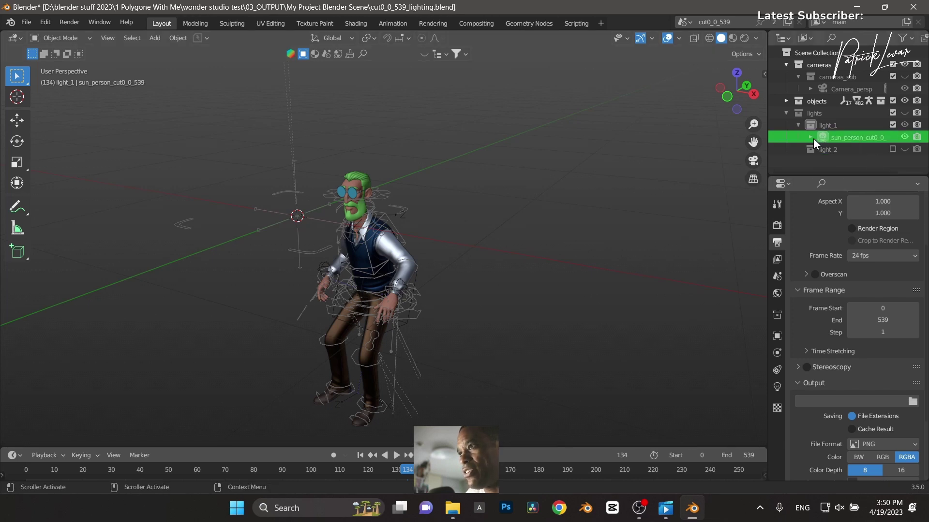
click(812, 137)
click(863, 150)
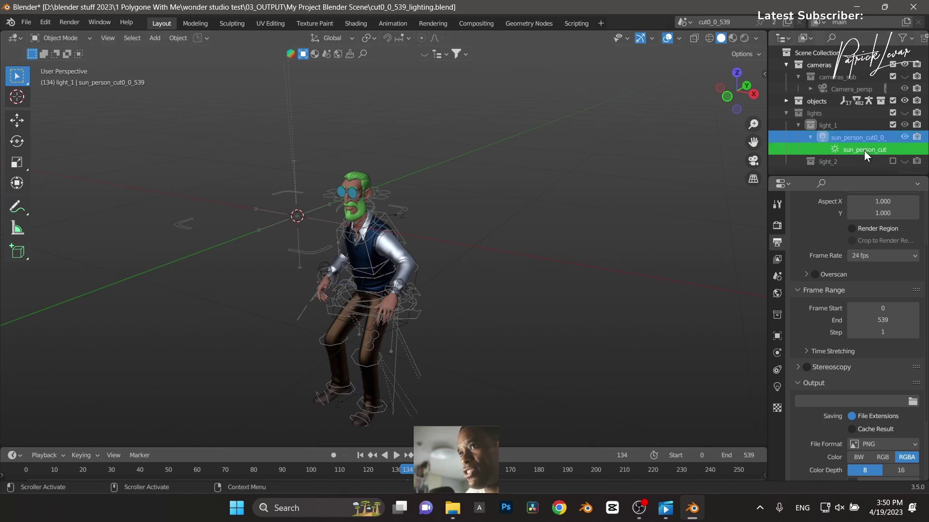
Step: Unhide light_2 and the lights collection, then raise the person's sun aim point above the character
click(903, 163)
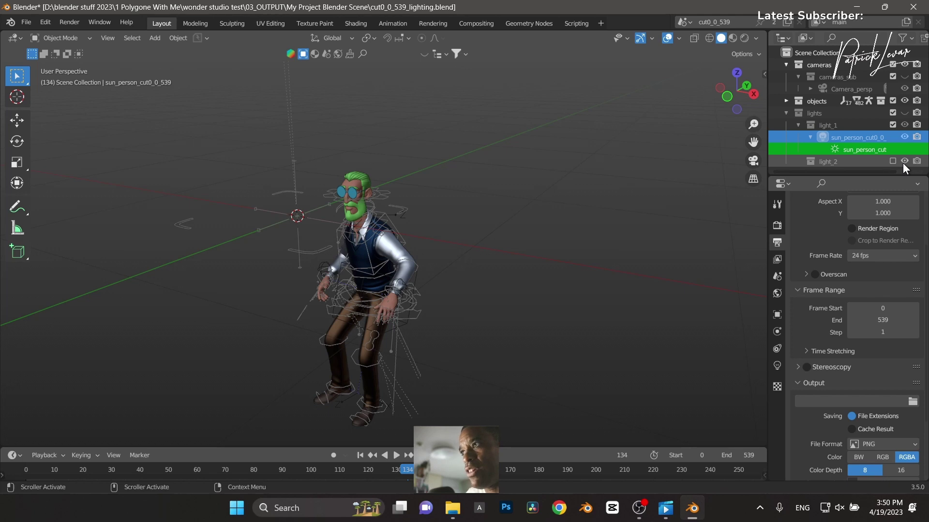
click(862, 160)
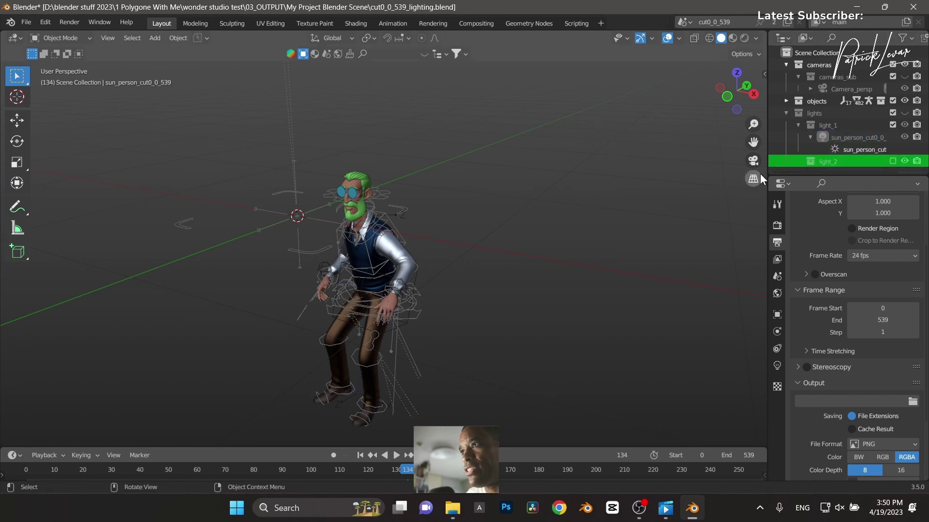
click(904, 112)
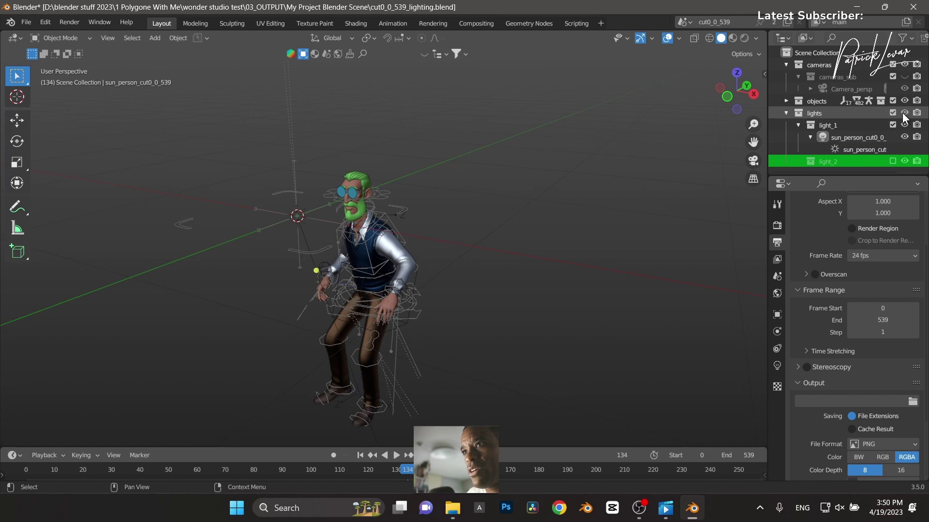
click(306, 236)
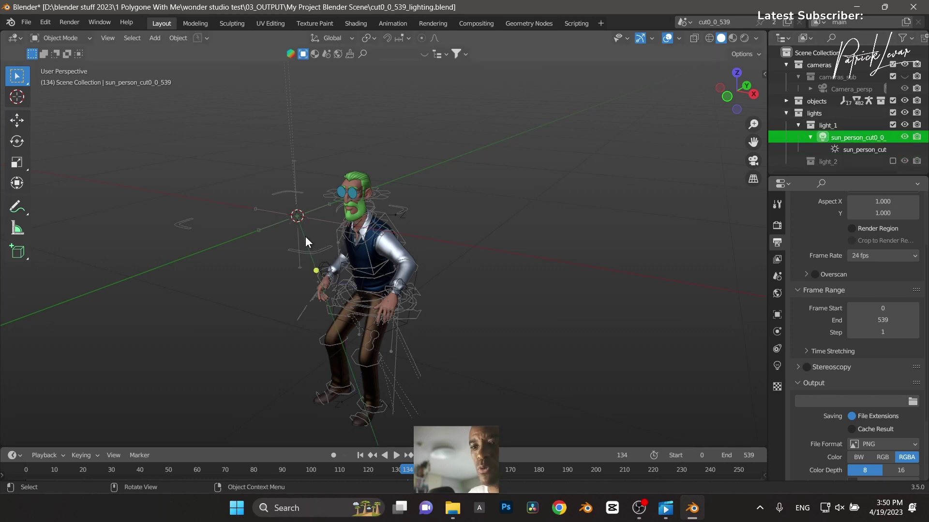
drag(316, 271, 304, 122)
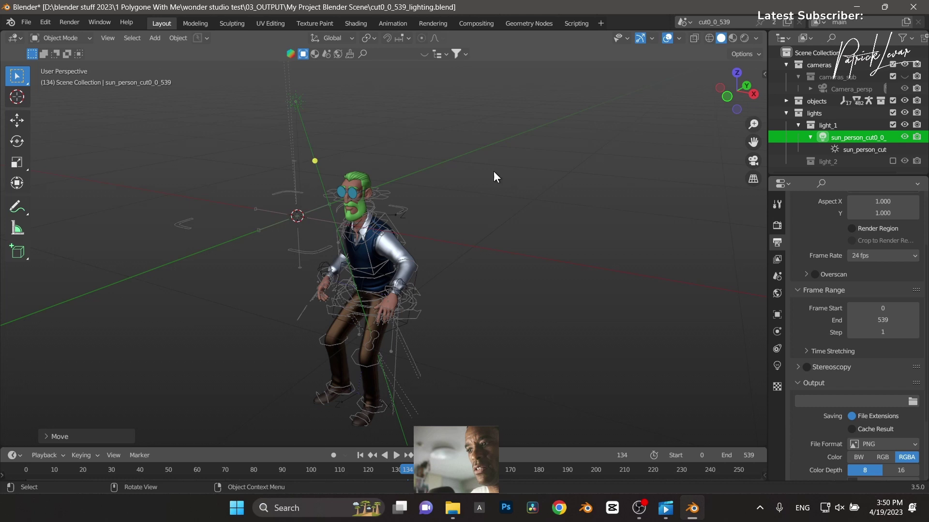
Step: Include light_2, move the sun_sky lamp further left, then exclude light_2 again
click(866, 162)
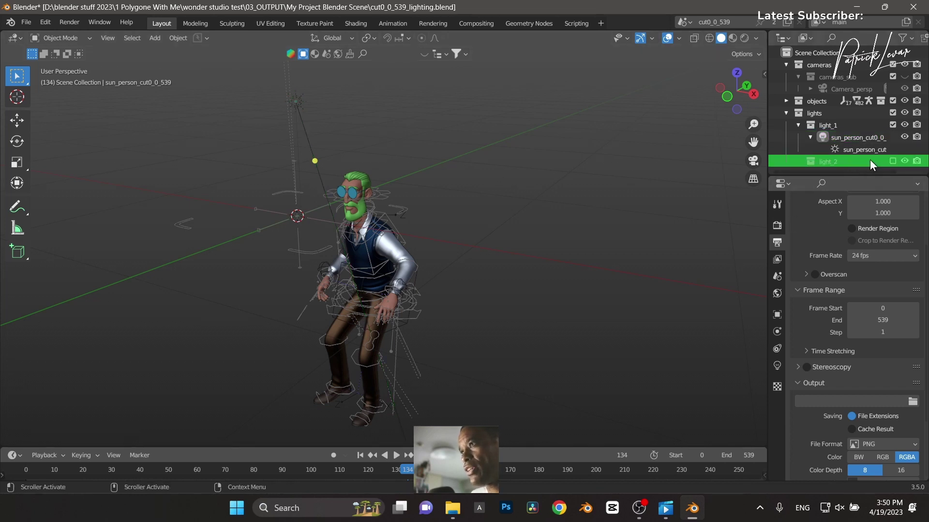
click(893, 161)
scroll(853, 161, down, 1)
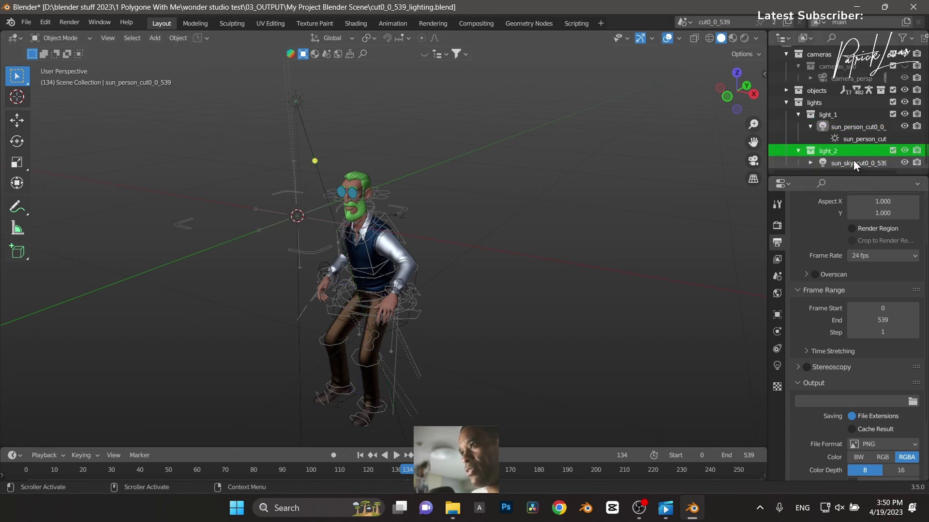
click(854, 163)
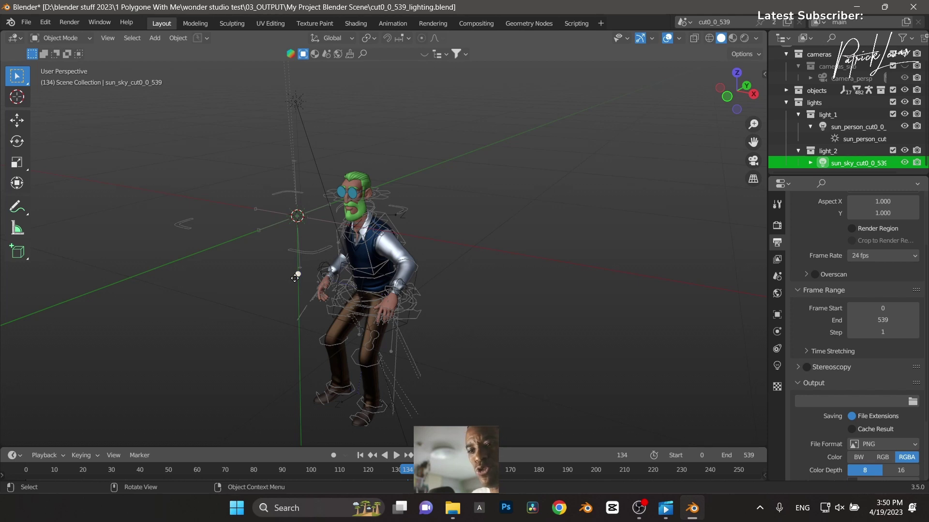
click(345, 198)
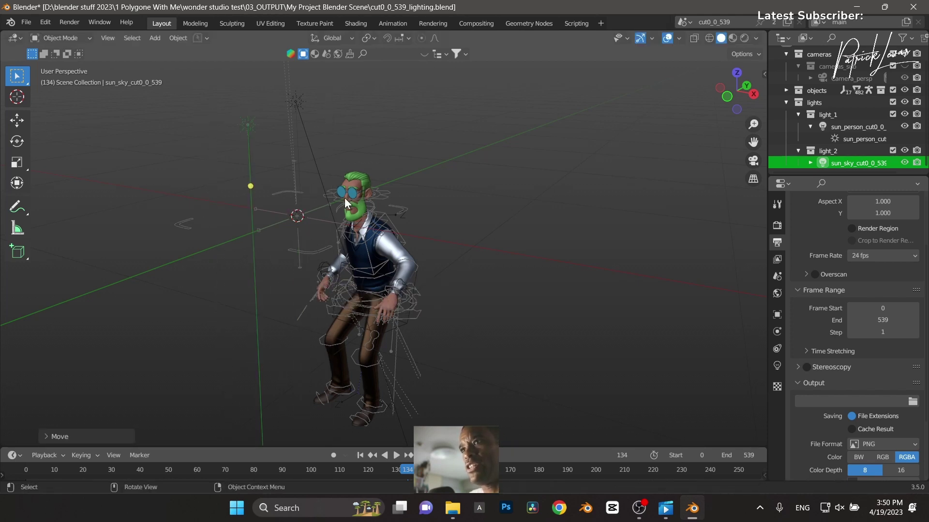
click(404, 217)
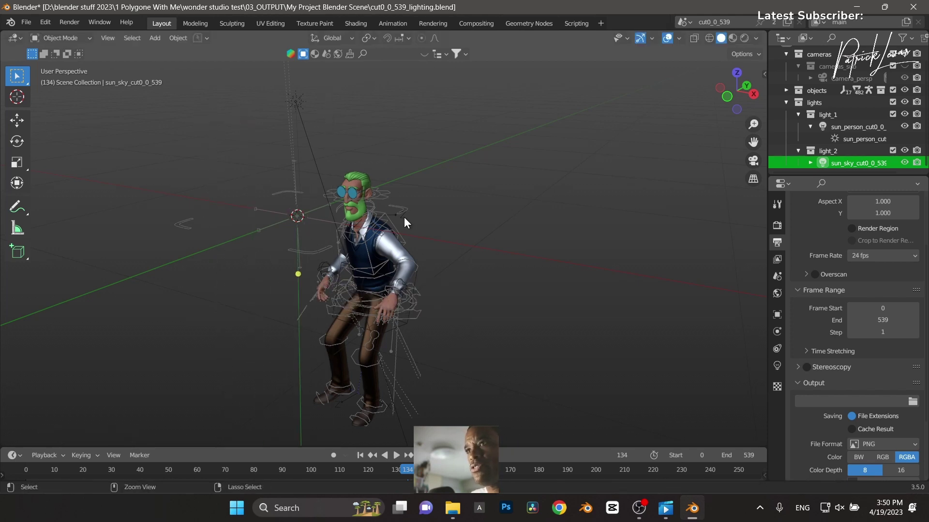
scroll(499, 266, down, 1)
click(892, 150)
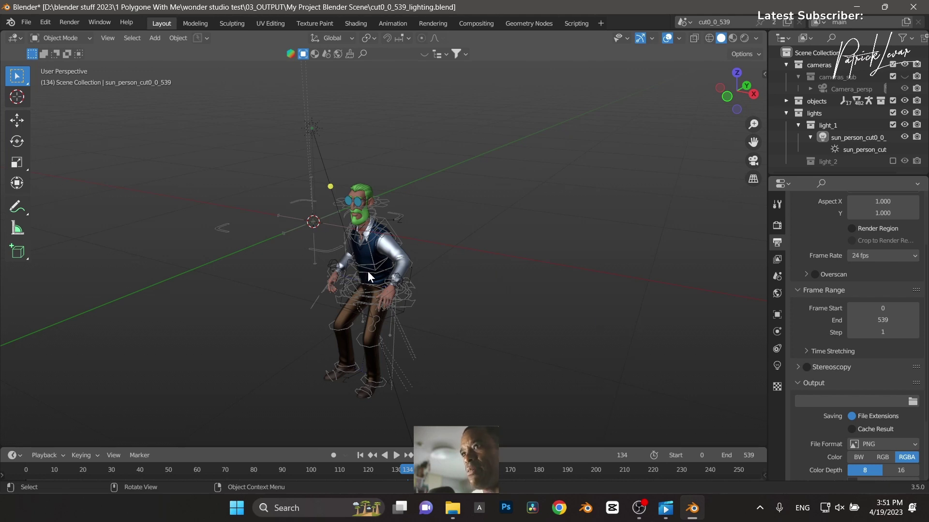
Step: Save the cut0_0_539_lighting scene from the File menu
click(35, 21)
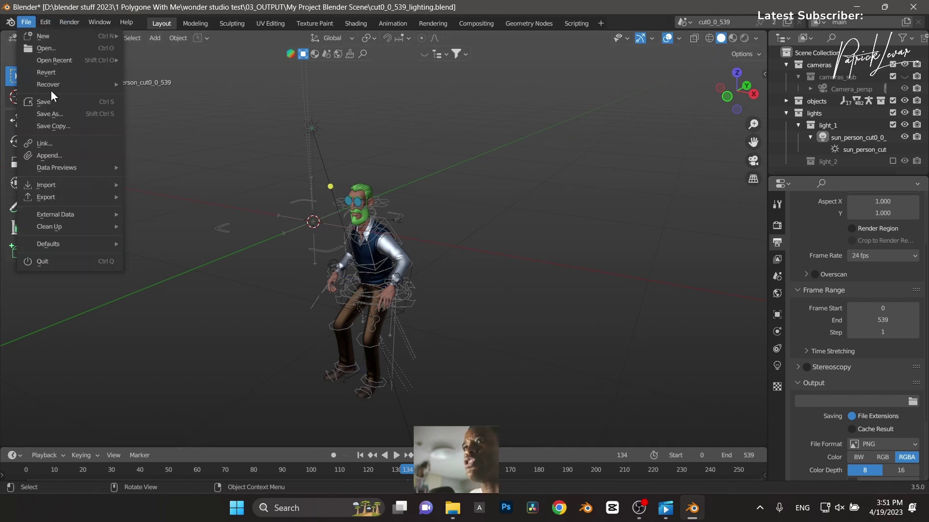
mouse_move(63, 88)
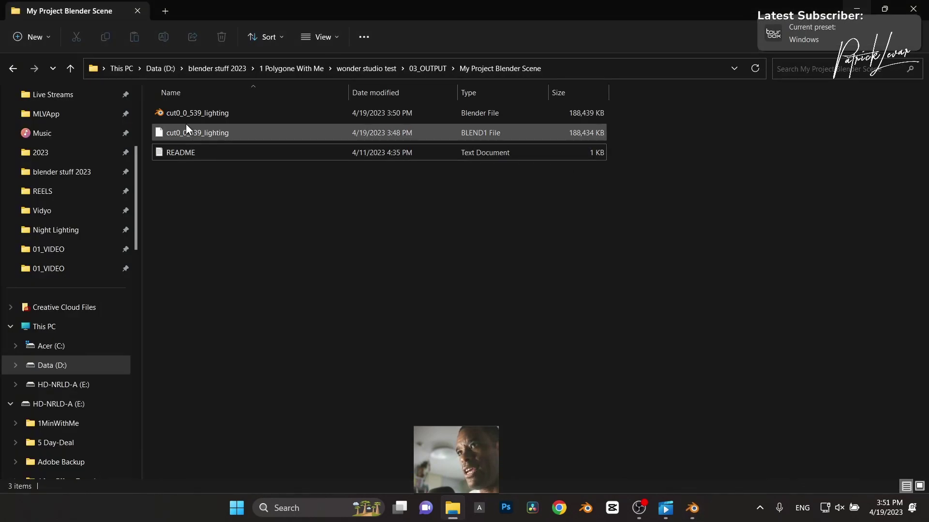
Step: Go to the 03_OUTPUT folder and play the rendered clip in Media Player
click(419, 72)
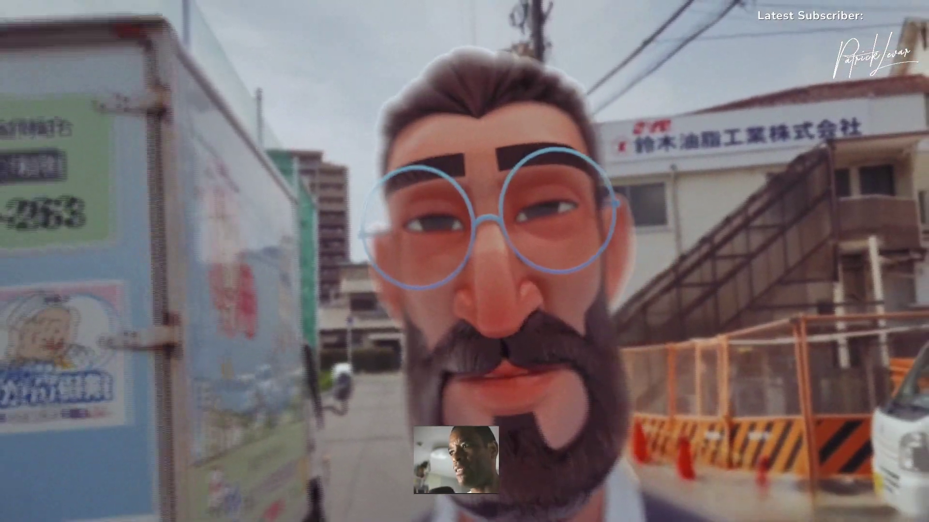
mouse_move(700, 407)
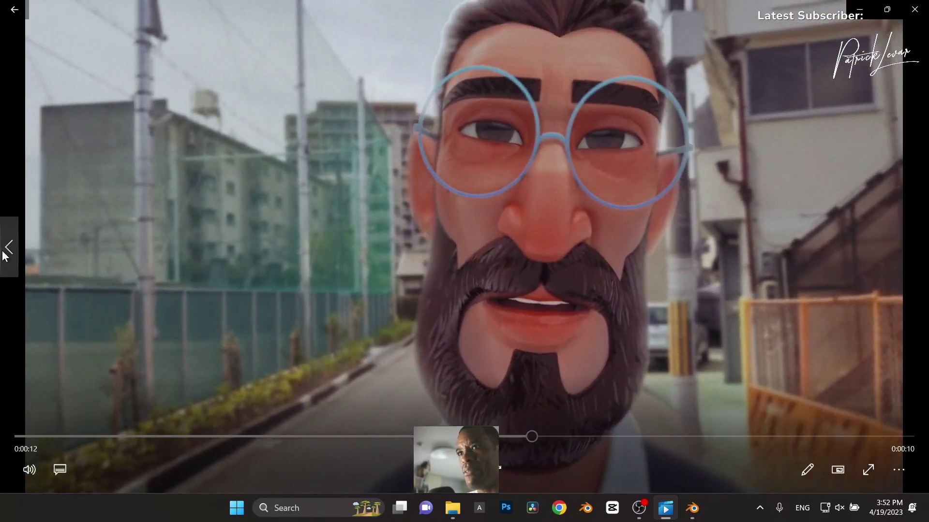
Step: Step through the Media Player items to play the TEST and TEST2 renders
click(4, 250)
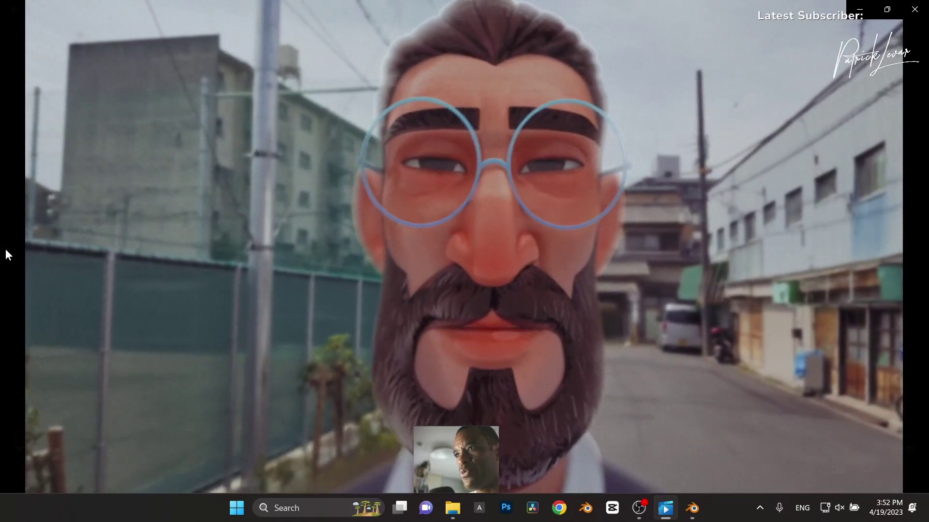
click(5, 249)
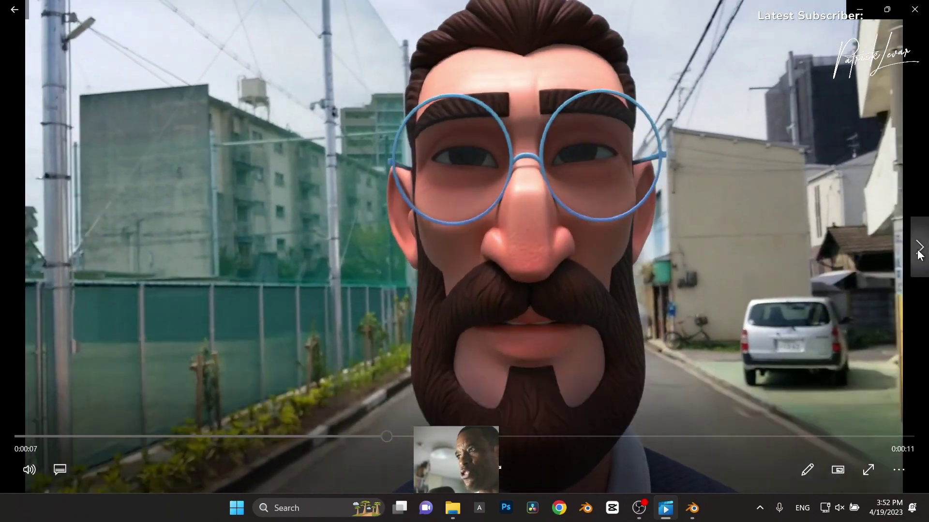
click(919, 253)
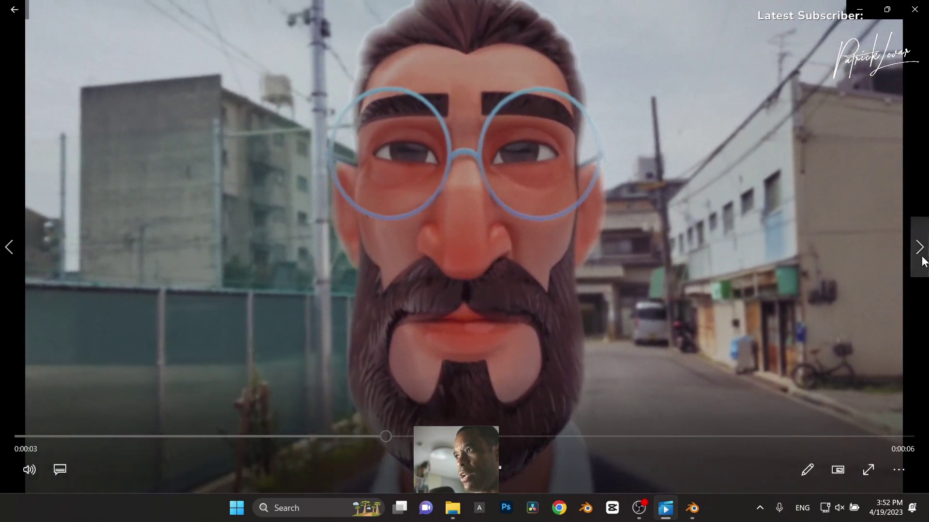
click(922, 261)
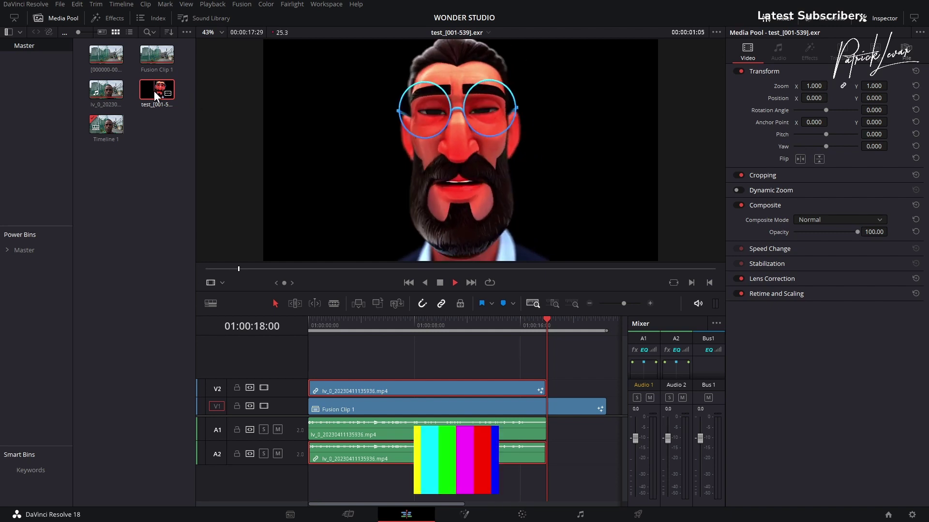
Step: Stop playback, load and scrub the street plate clip, and go to the Fusion page
click(440, 282)
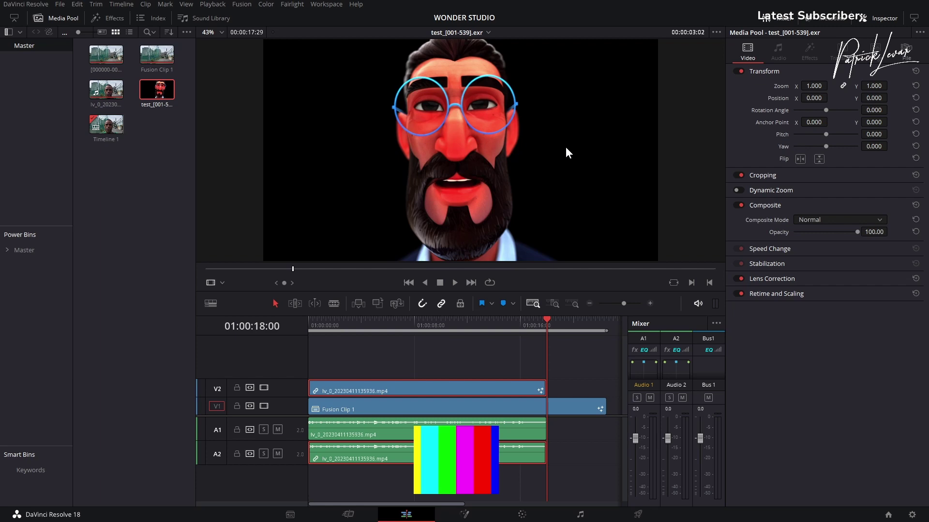
click(106, 54)
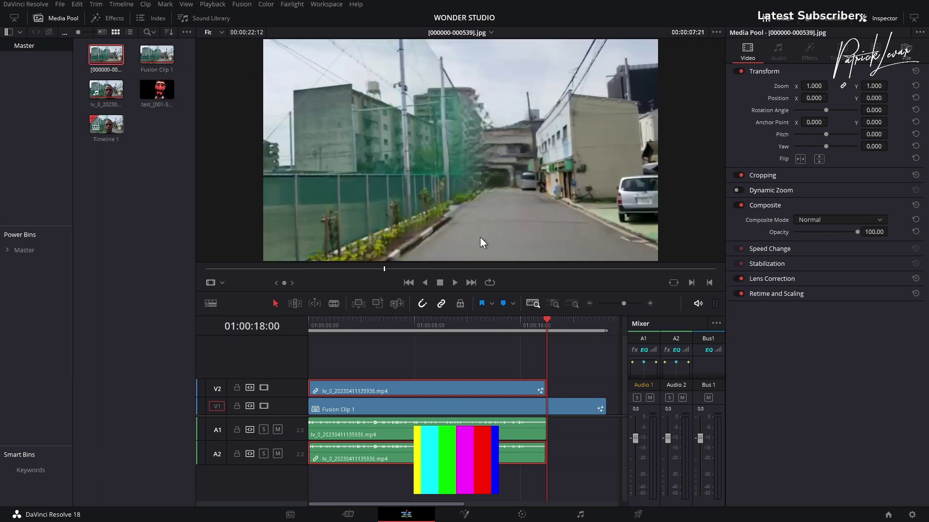
drag(380, 274, 408, 270)
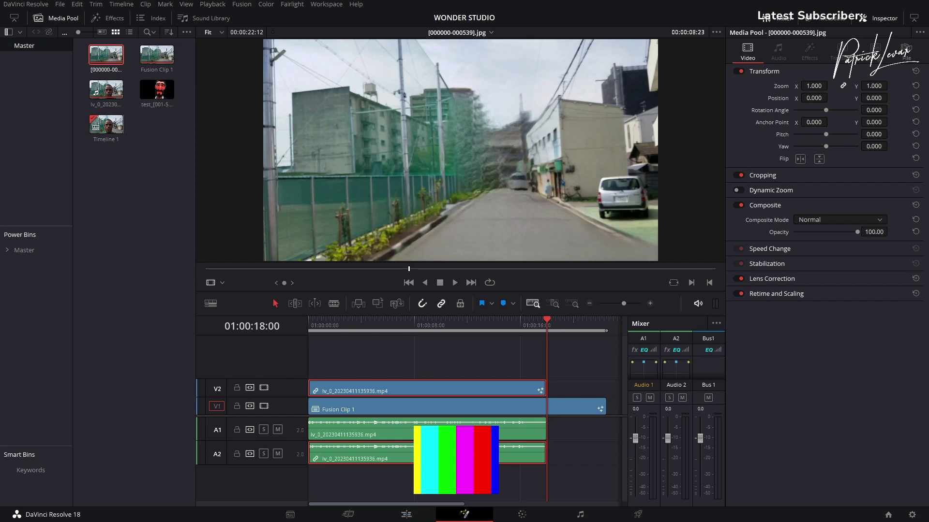
click(464, 514)
Step: View the MediaIn1, OCIOColorspace1 and ColorCorrector1 outputs one by one in the left viewer
middle_drag(379, 329, 378, 456)
click(295, 332)
key(1)
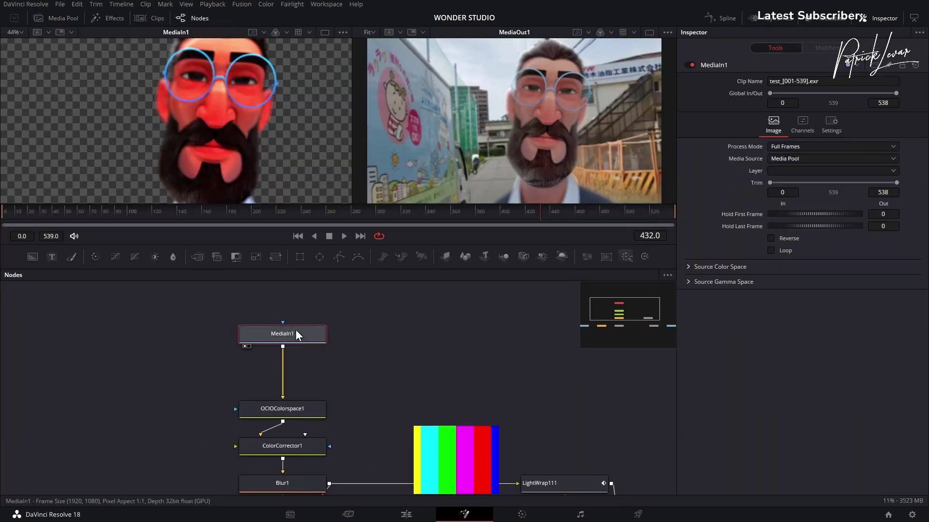
middle_drag(353, 382, 259, 344)
click(256, 344)
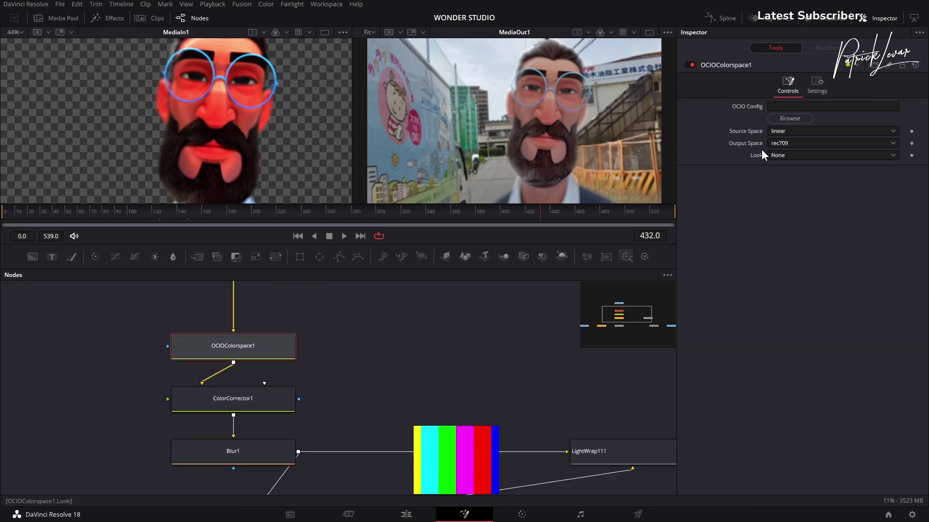
scroll(416, 356, down, 1)
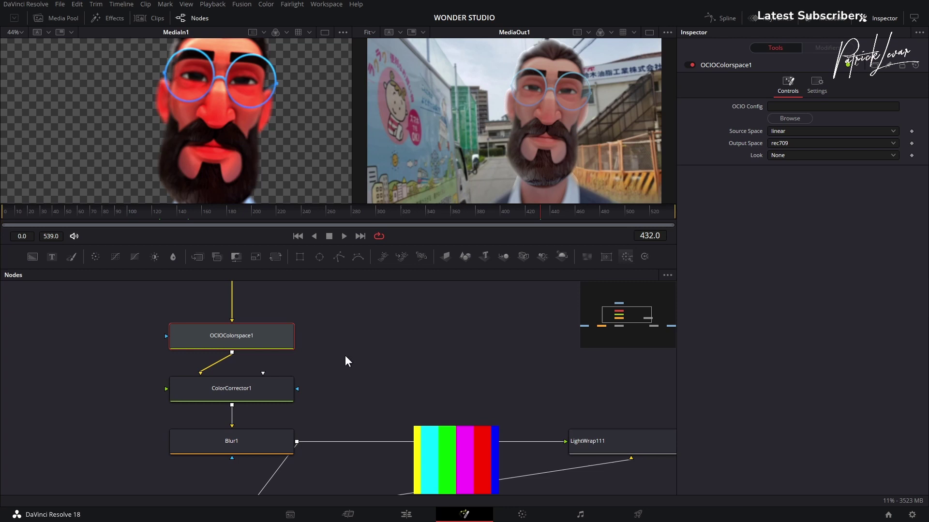
key(1)
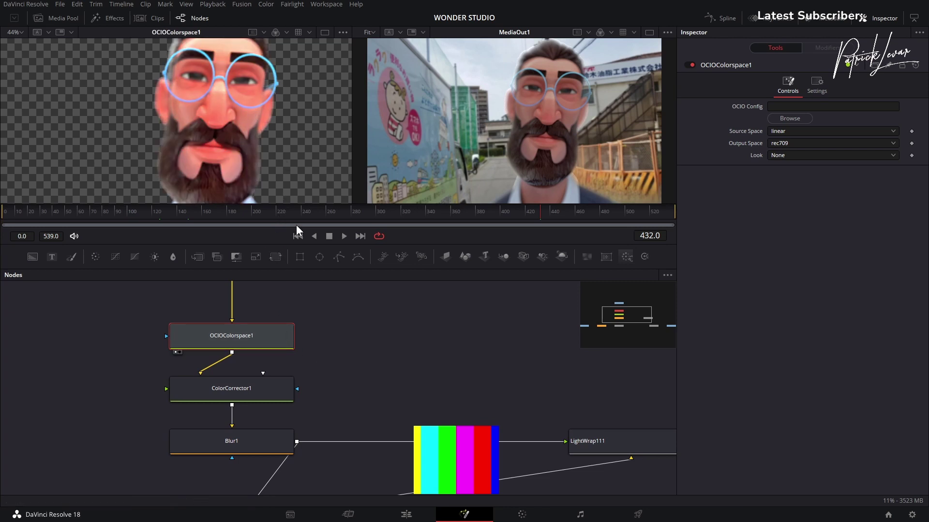
scroll(376, 387, down, 5)
click(240, 343)
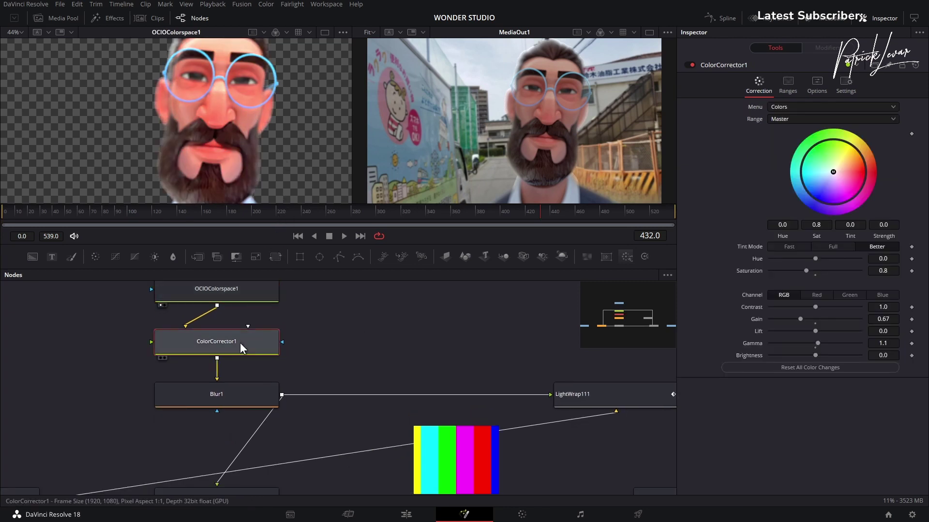
key(1)
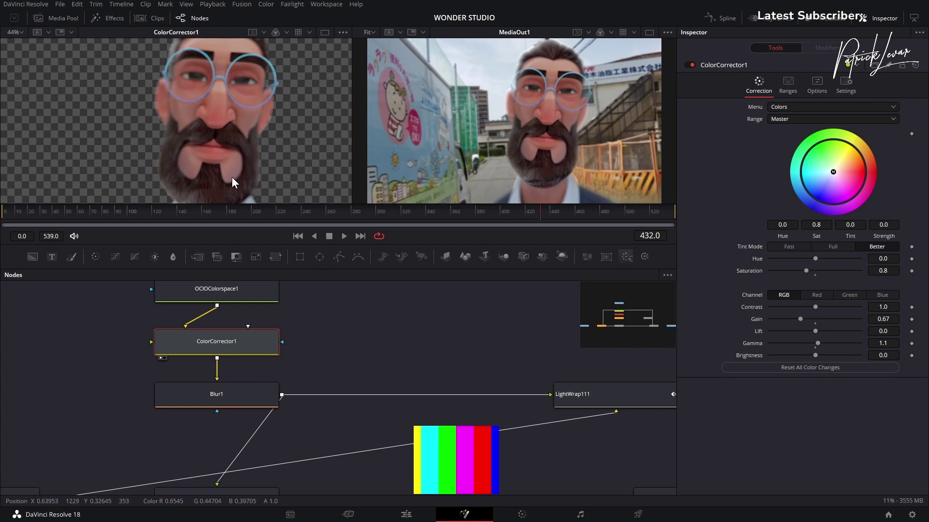
Step: Switch to a single final-output viewer and enlarge the viewer area
click(649, 31)
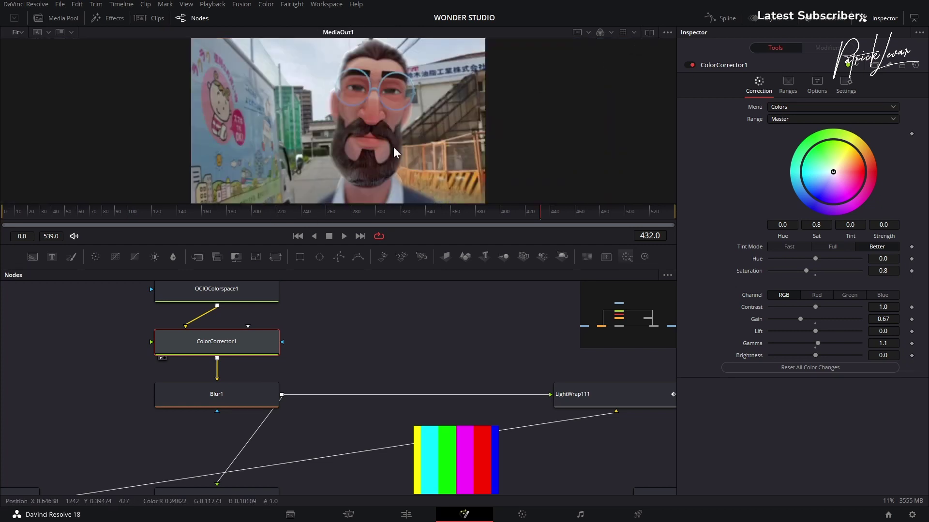
scroll(396, 151, up, 3)
scroll(400, 151, down, 3)
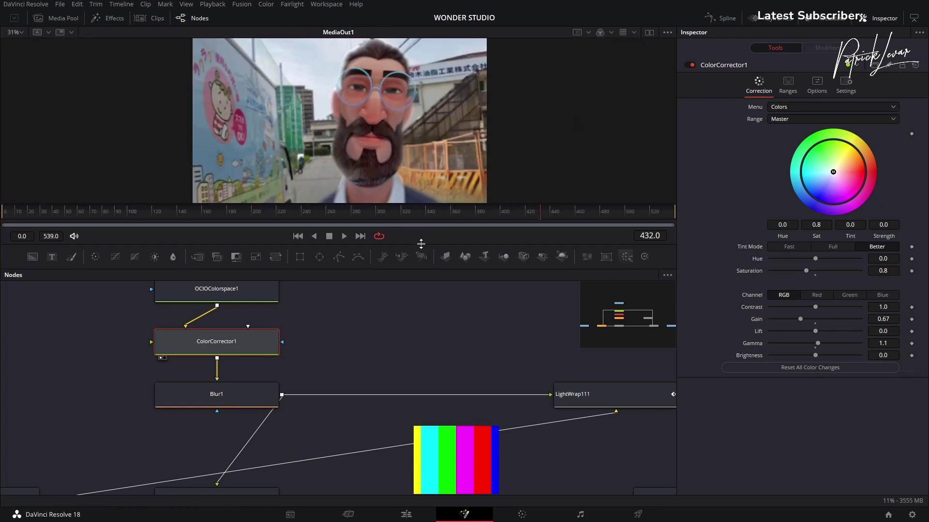
drag(421, 243, 421, 284)
scroll(399, 191, up, 1)
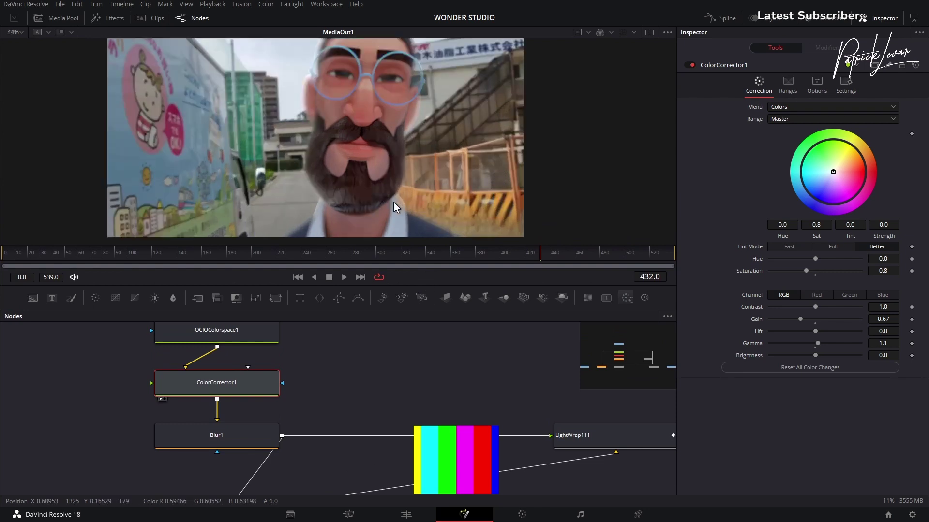
middle_drag(400, 377, 397, 370)
click(250, 426)
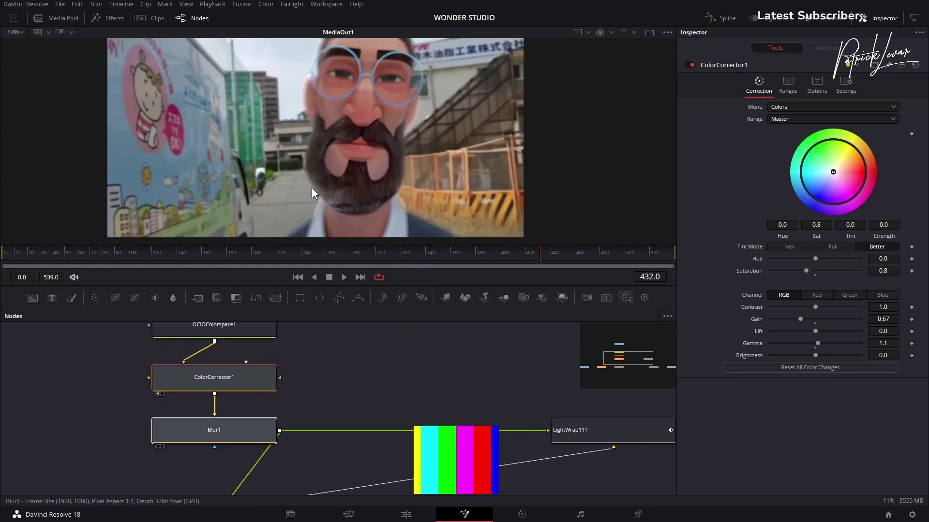
key(1)
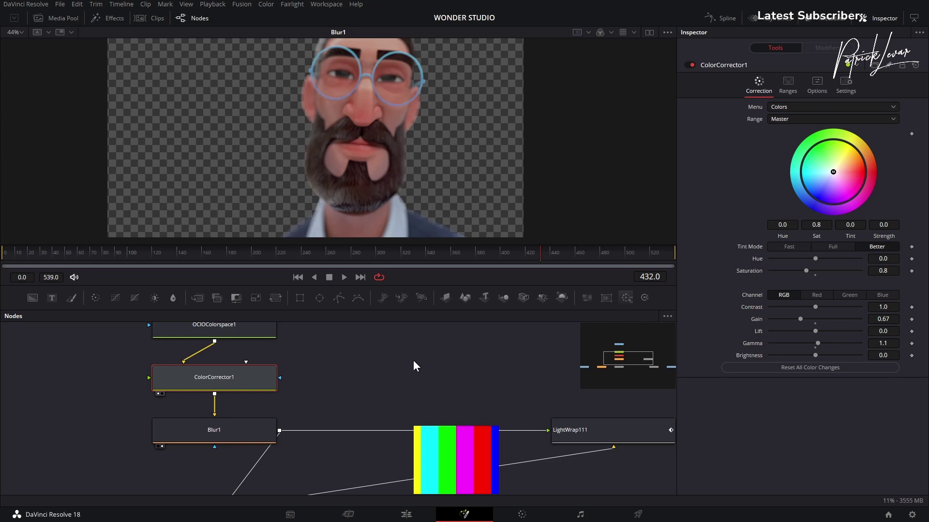
ctrl+scroll(413, 362, down, 2)
scroll(411, 391, down, 2)
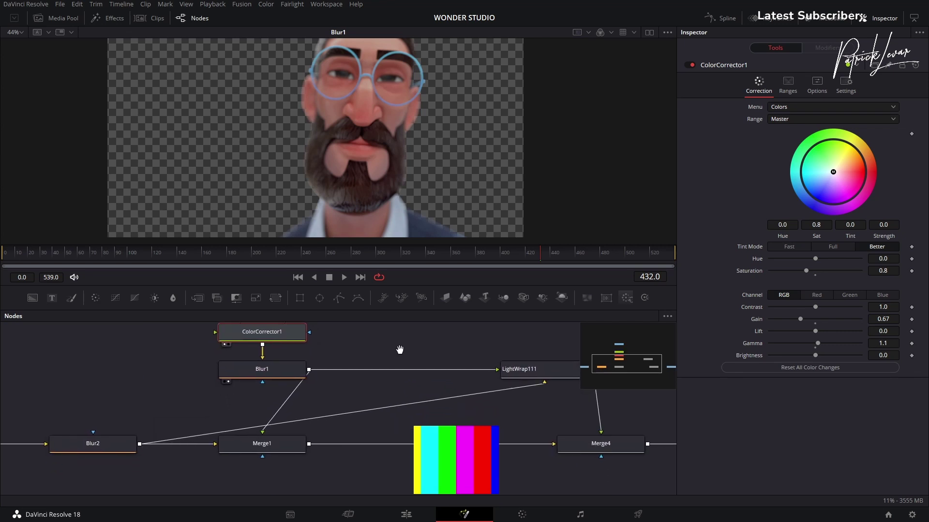
shift+scroll(194, 436, left, 3)
drag(83, 439, 212, 213)
drag(229, 439, 303, 203)
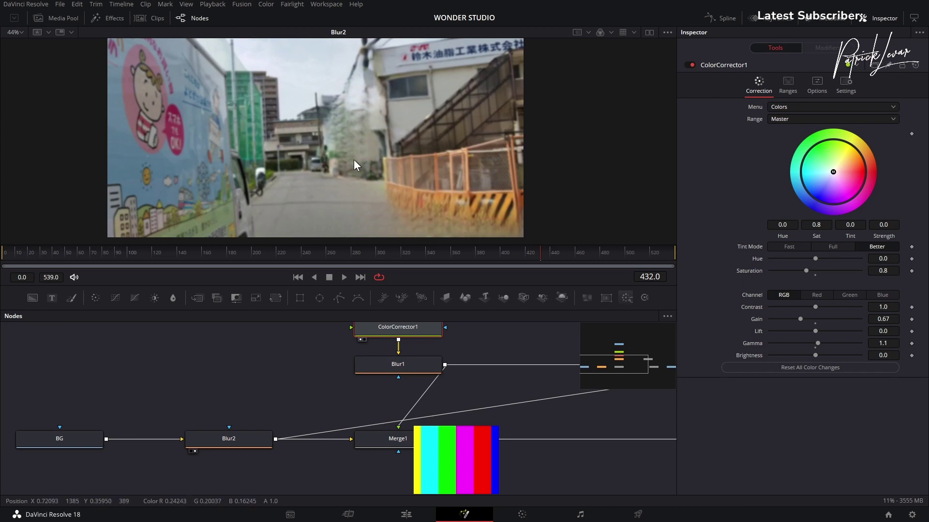
ctrl+scroll(282, 394, up, 2)
middle_drag(282, 395, 109, 401)
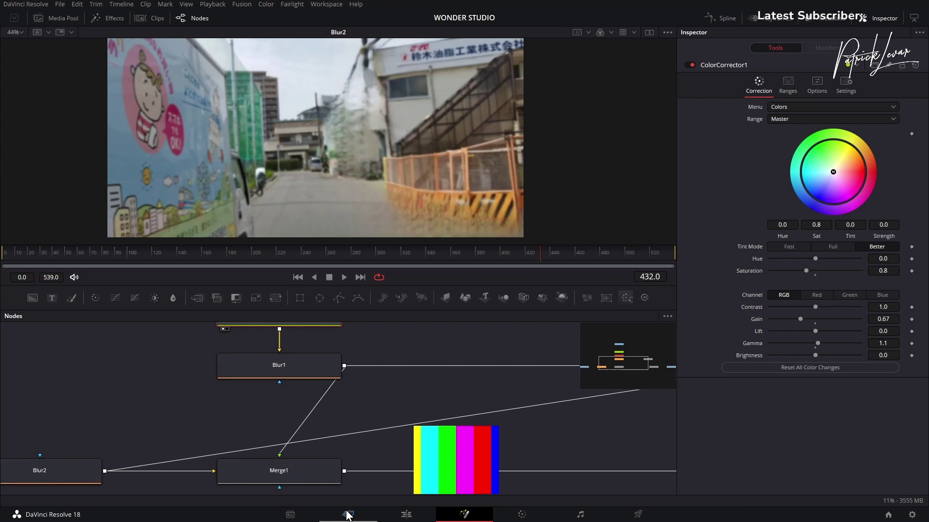
drag(312, 481, 311, 413)
key(ctrl+z)
click(386, 353)
scroll(336, 430, right, 10)
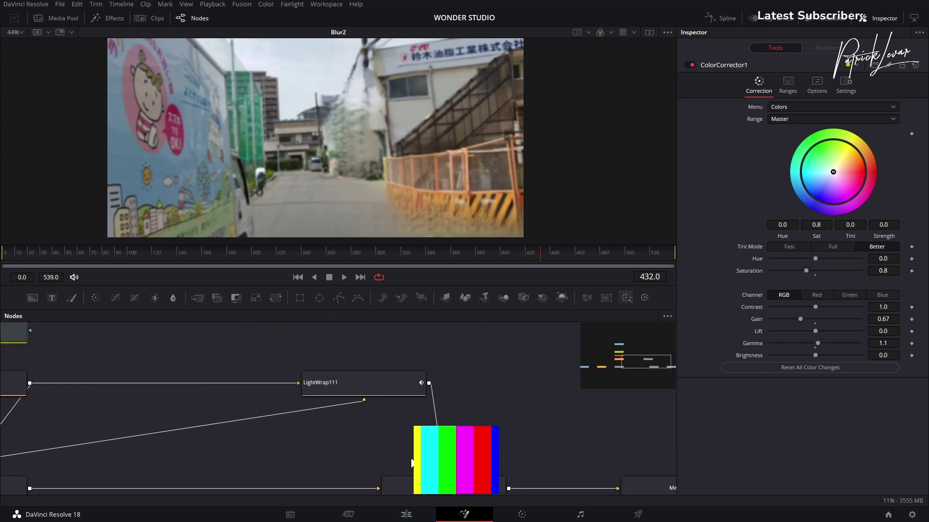
drag(374, 387, 391, 156)
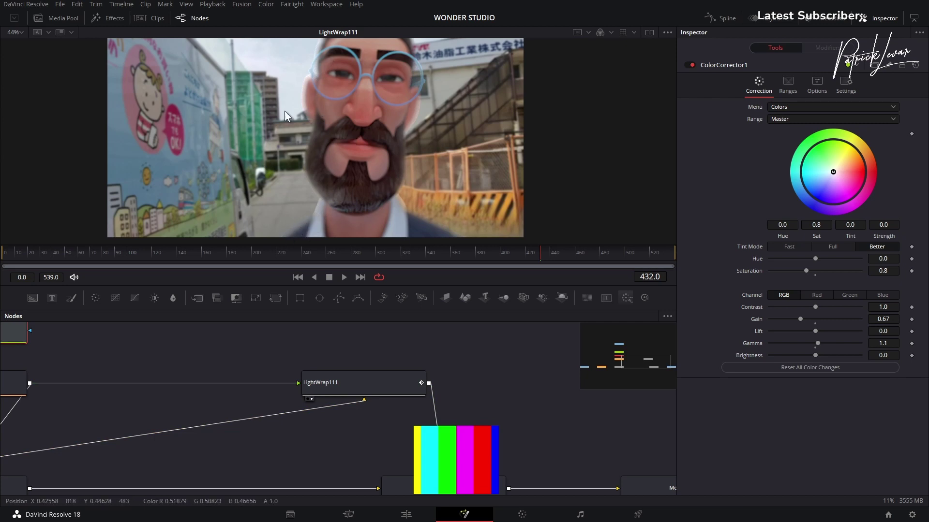
scroll(313, 82, up, 8)
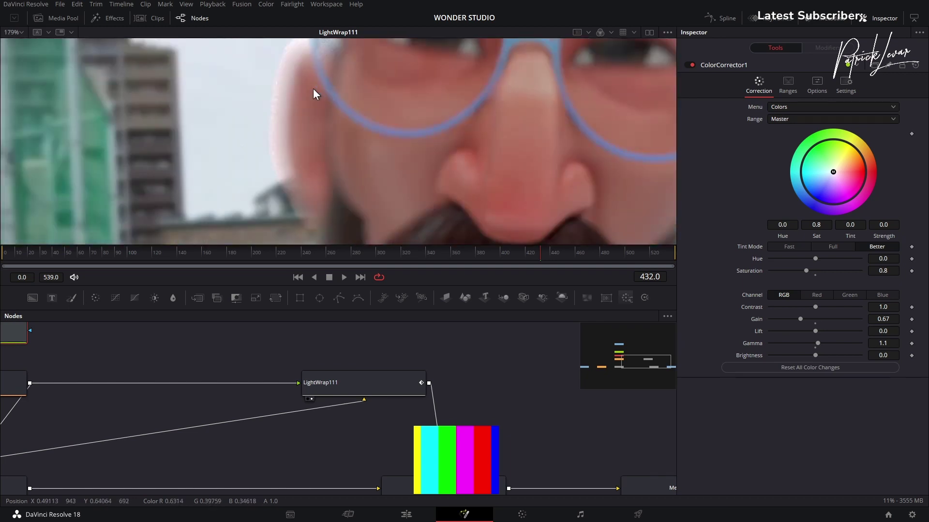
scroll(325, 93, down, 8)
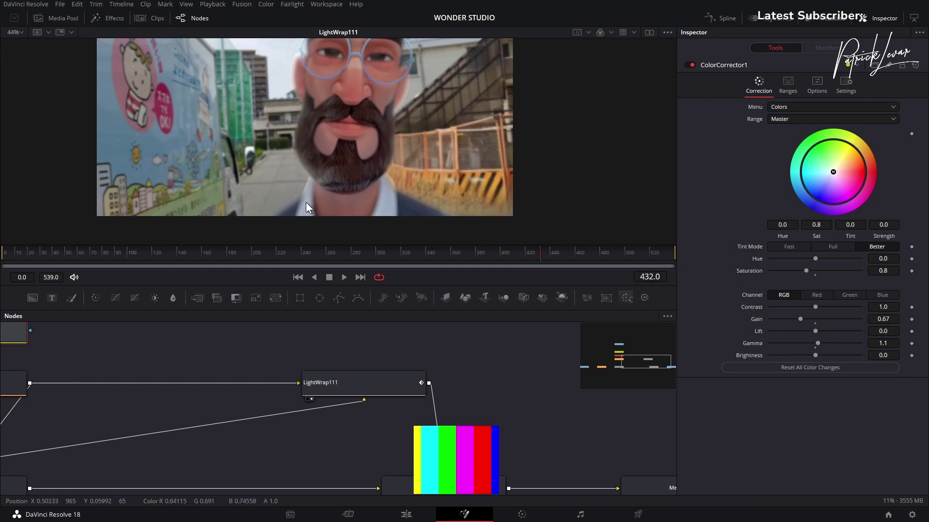
middle_drag(402, 349, 313, 327)
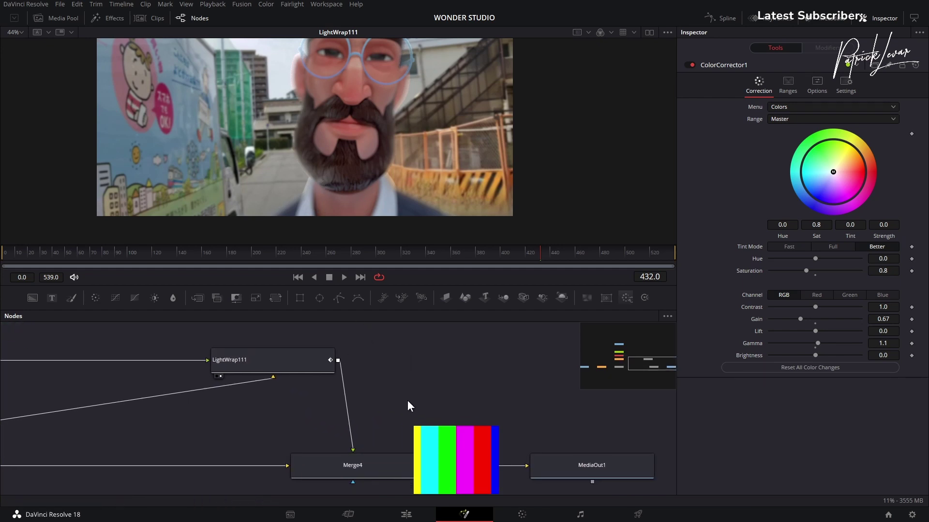
middle_drag(376, 454, 260, 431)
click(518, 442)
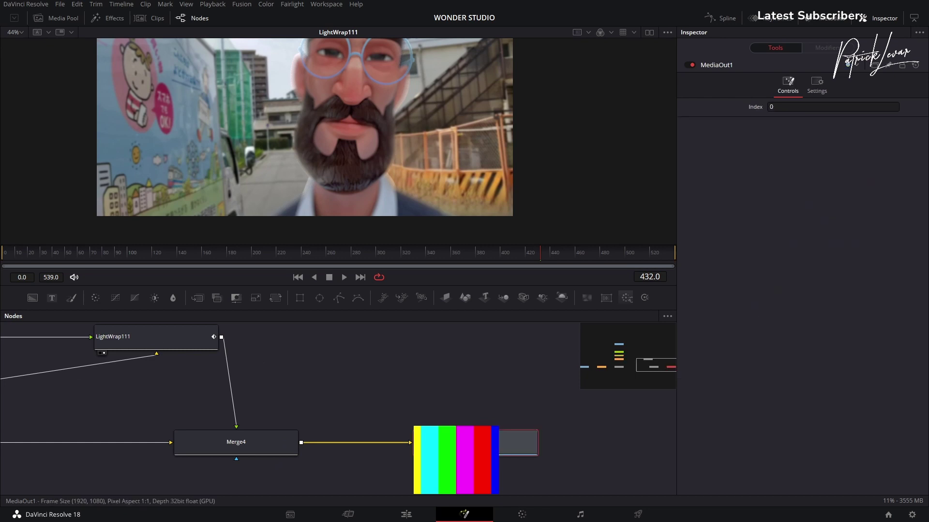
key(1)
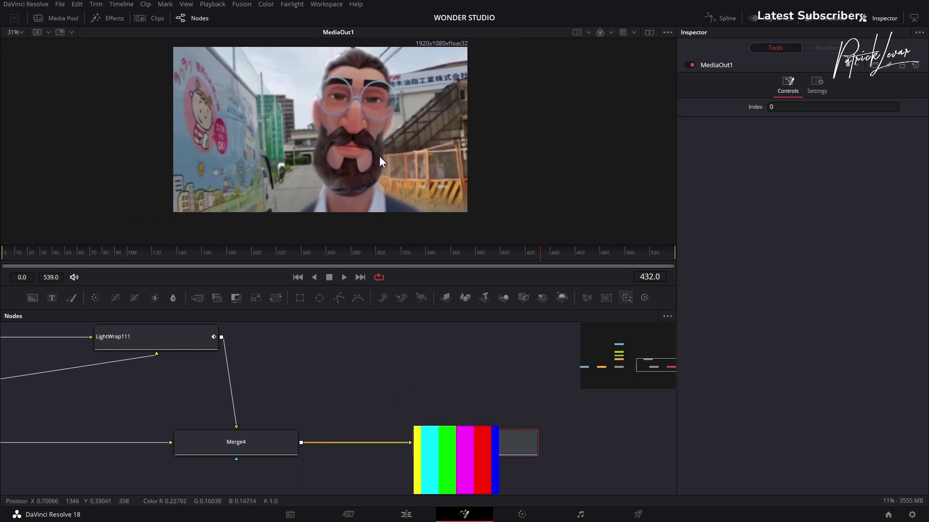
Step: Show the Fusion Clip's Dehancer Kodak Vision3 500T grade on the Color page, zoomed in
click(522, 514)
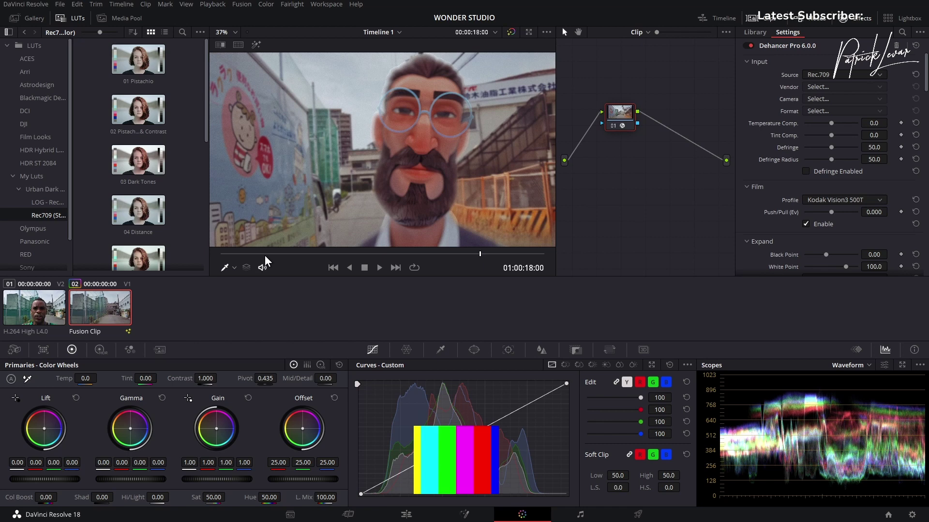
scroll(285, 143, up, 2)
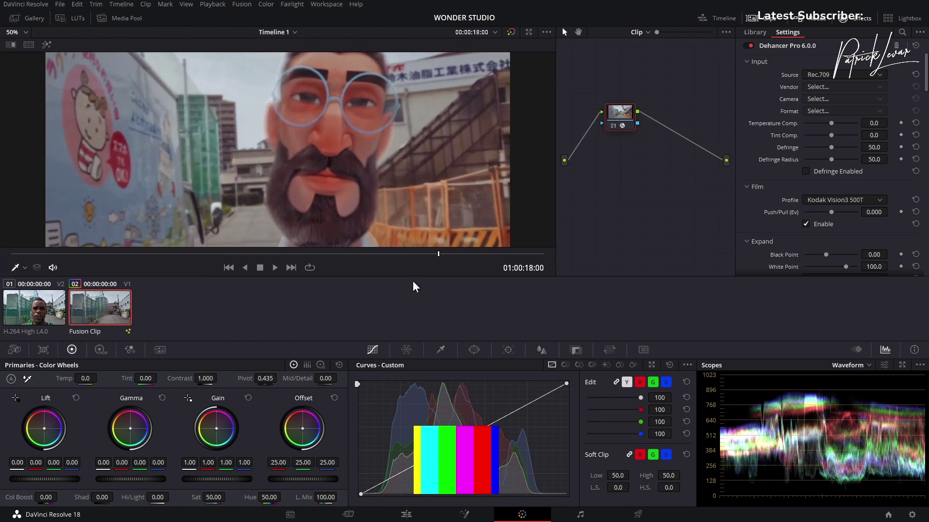
Step: Play the graded character-over-street composite full screen in Resolve's Cinema Viewer
key(ctrl+f)
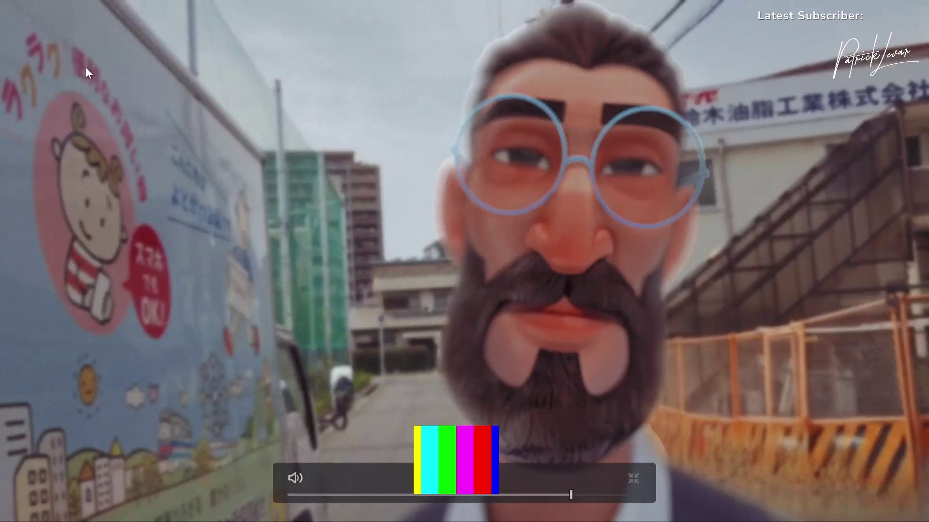